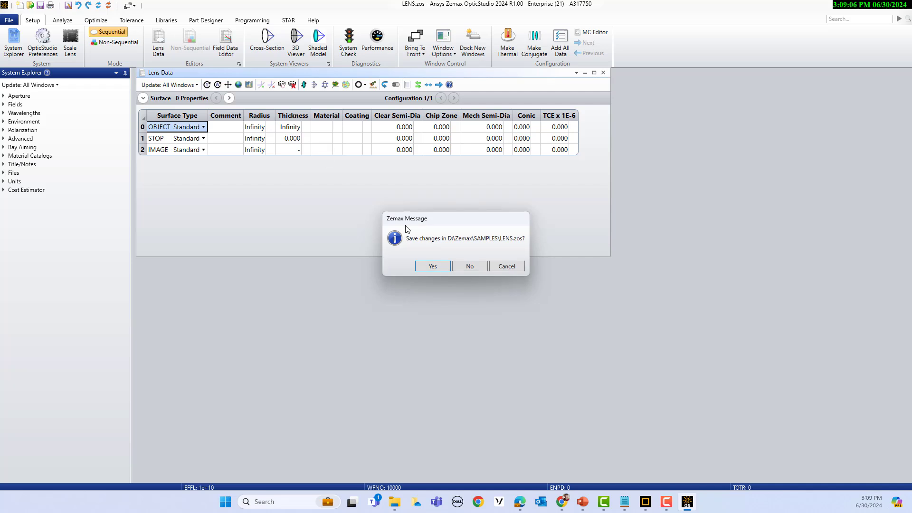
# - Restore the exit pupil expander archive without saving LENS.zos, overwriting the existing EPE2D_2DGRATING_for_KBA.zmx
pyautogui.click(469, 266)
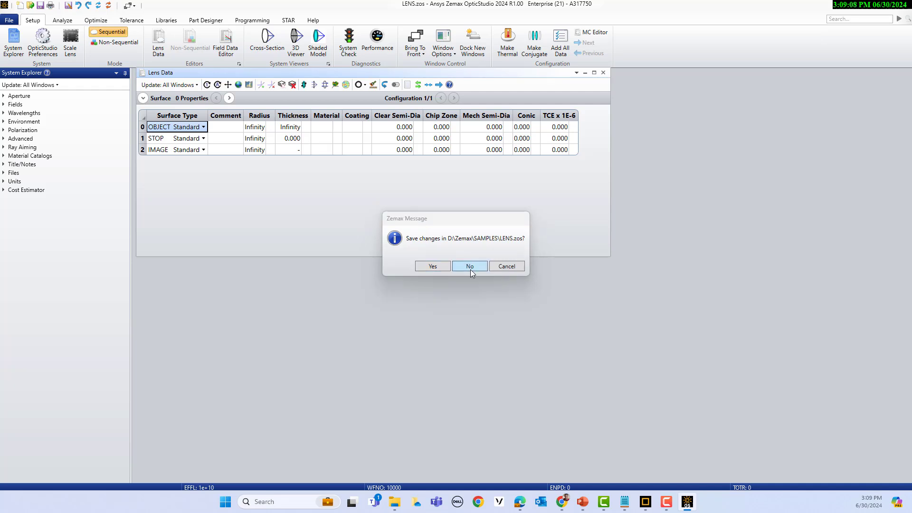
pyautogui.click(351, 289)
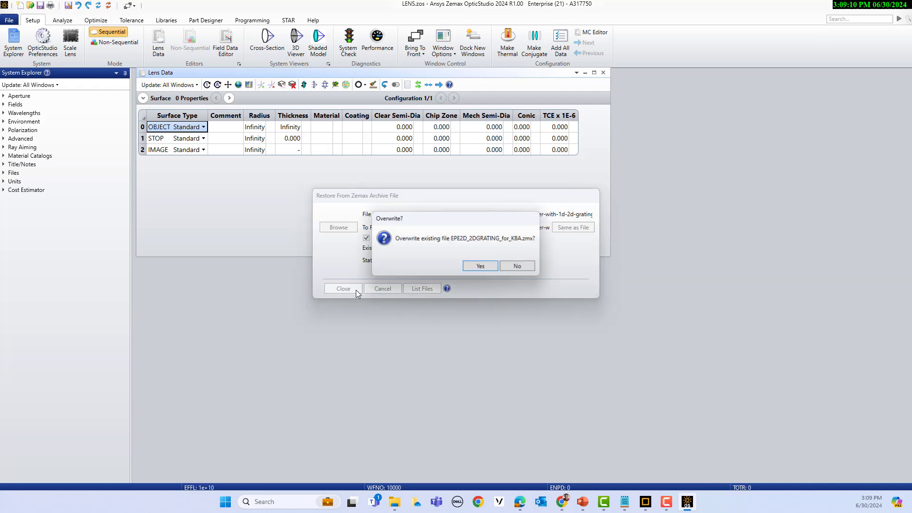
pyautogui.click(492, 268)
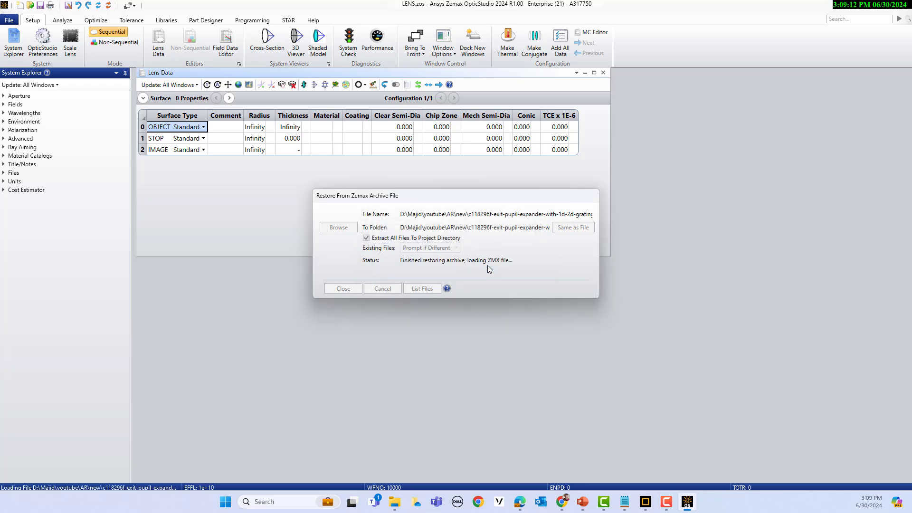
pyautogui.click(525, 281)
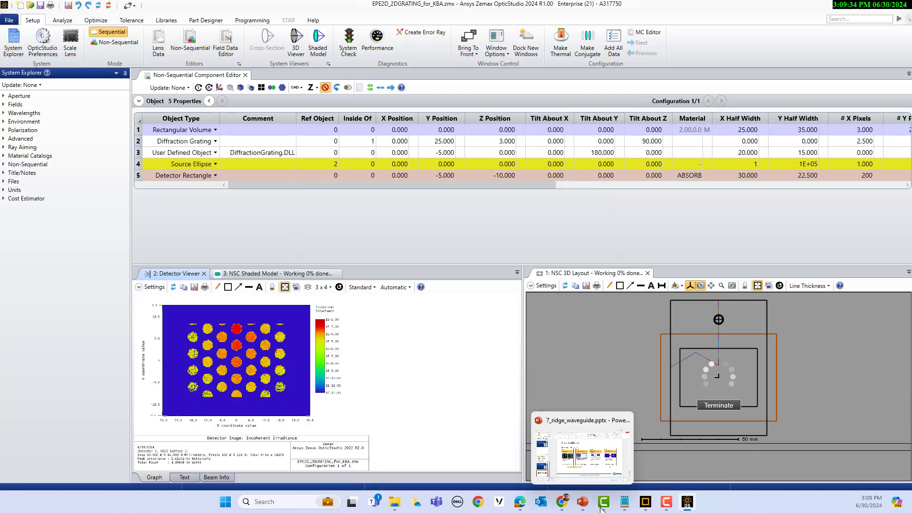
# - Switch to the Ansys Lumerical 1D slanted grating model and examine topcell's rectangular layers: positive_z_material, top_cover, base and negative_z_material
pyautogui.moveTo(644, 501)
pyautogui.click(642, 475)
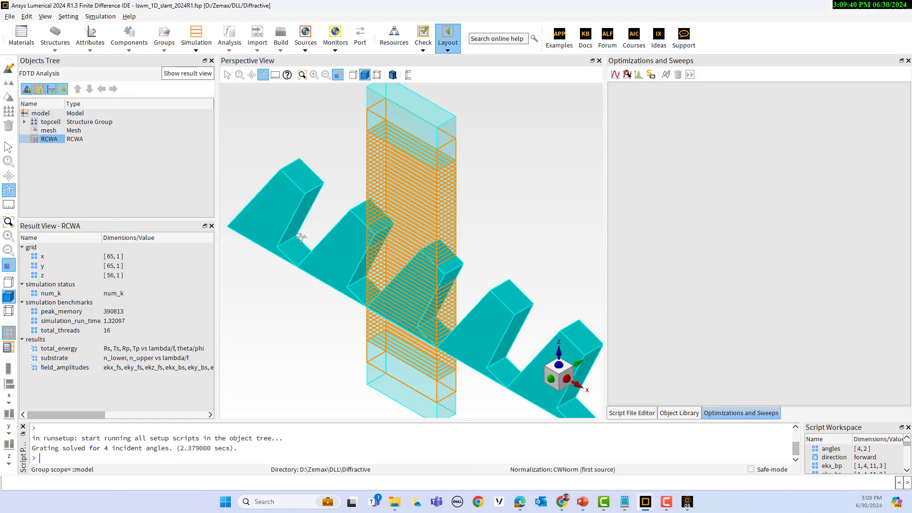
pyautogui.click(43, 124)
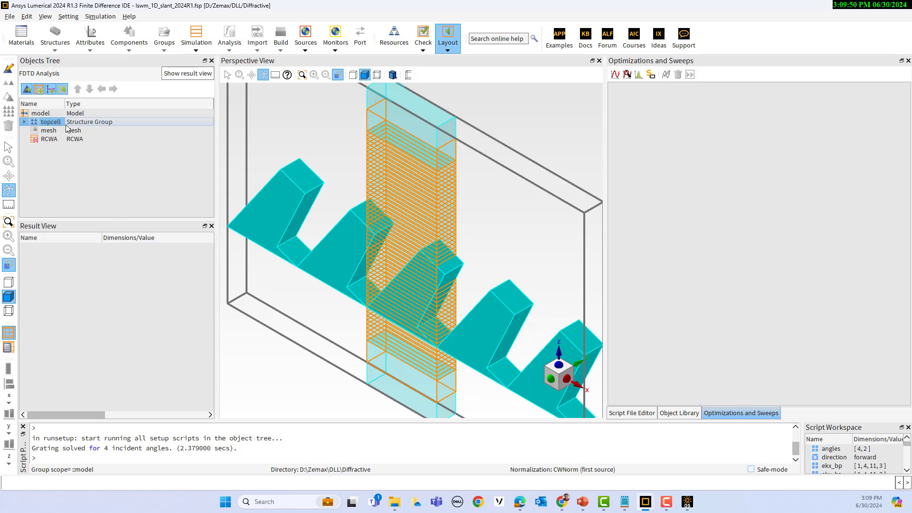
pyautogui.click(24, 122)
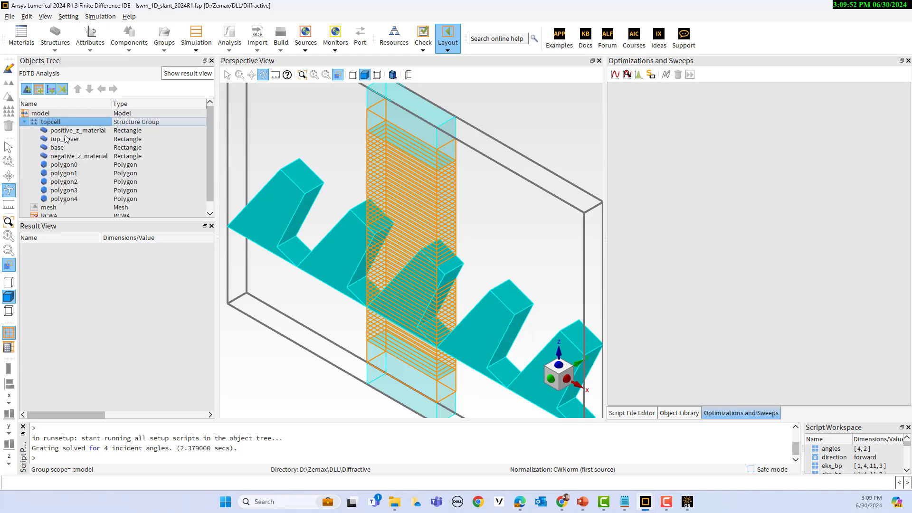
pyautogui.click(71, 131)
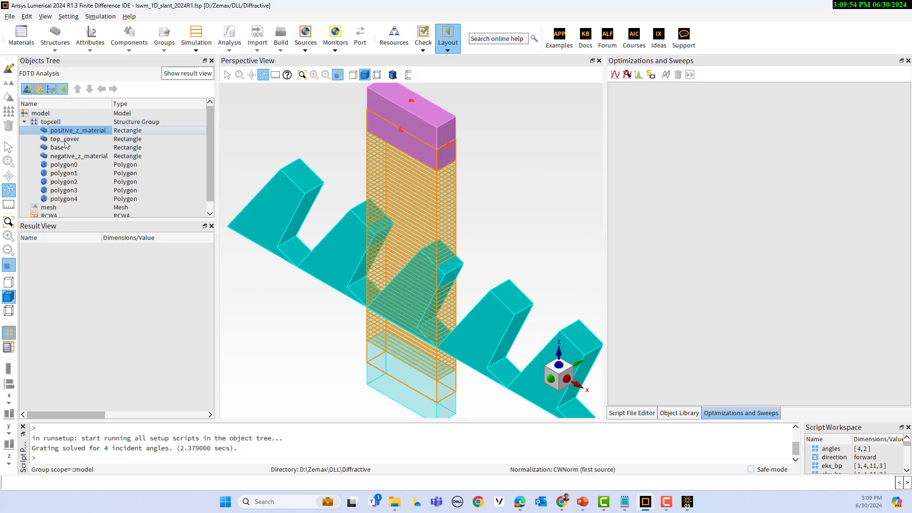
pyautogui.click(65, 139)
pyautogui.click(59, 148)
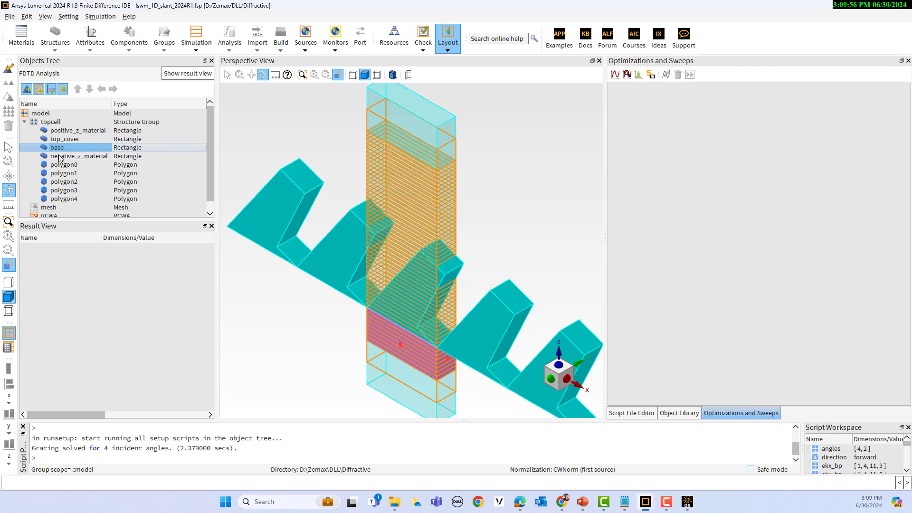
pyautogui.click(60, 156)
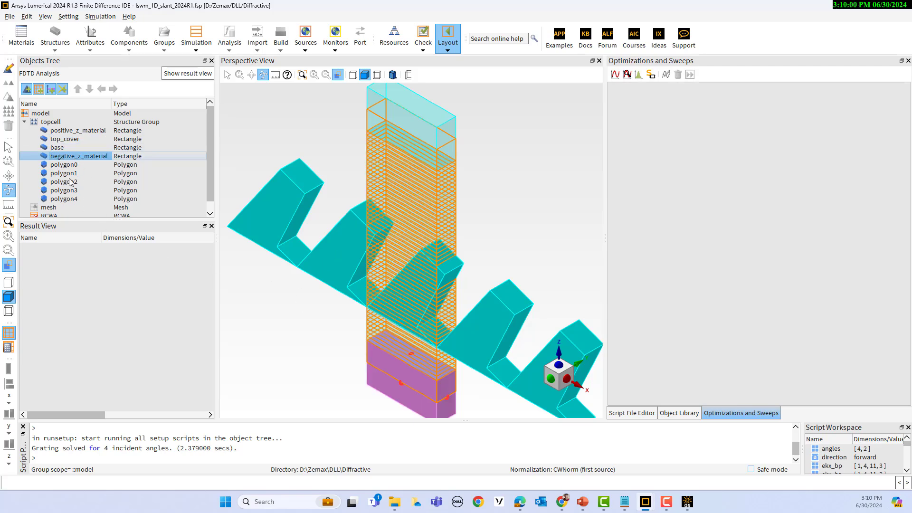
# - Examine the grating teeth polygon0 to polygon2, and revisit the base, top_cover and positive_z_material layers in topcell
pyautogui.click(61, 166)
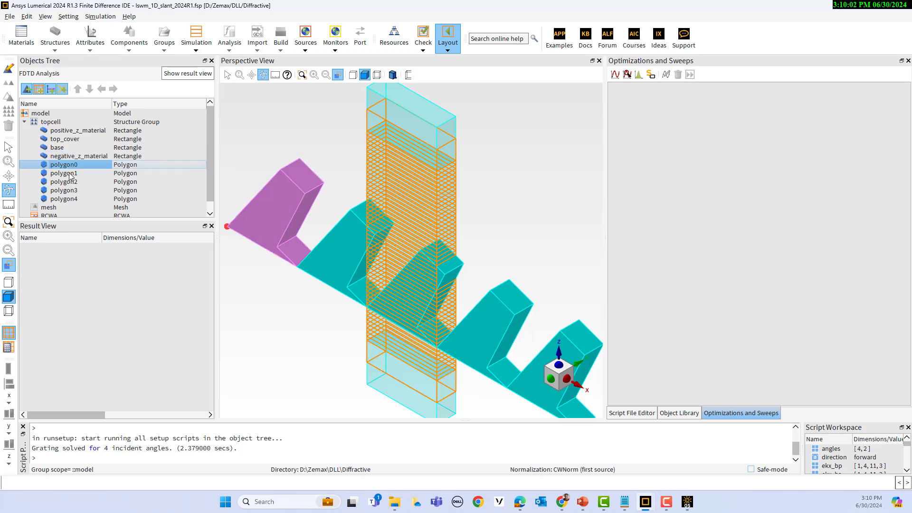
pyautogui.click(69, 174)
pyautogui.click(69, 182)
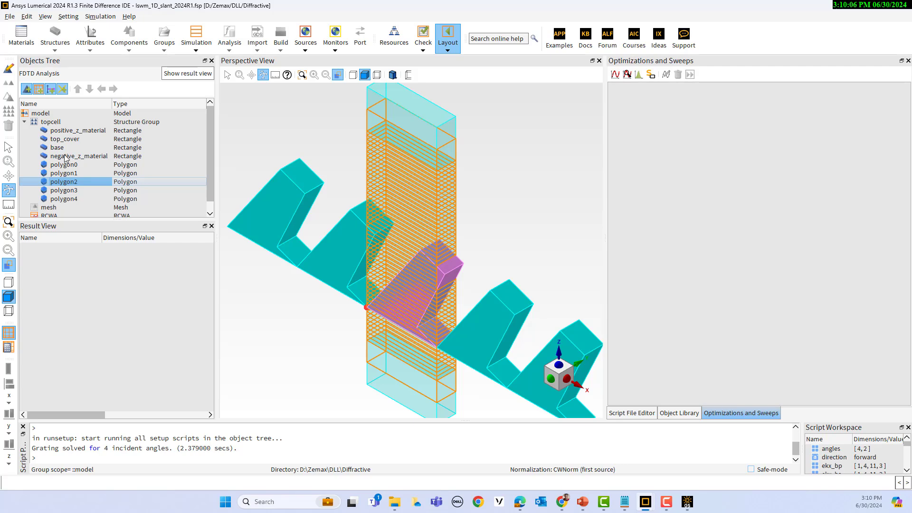
pyautogui.click(57, 150)
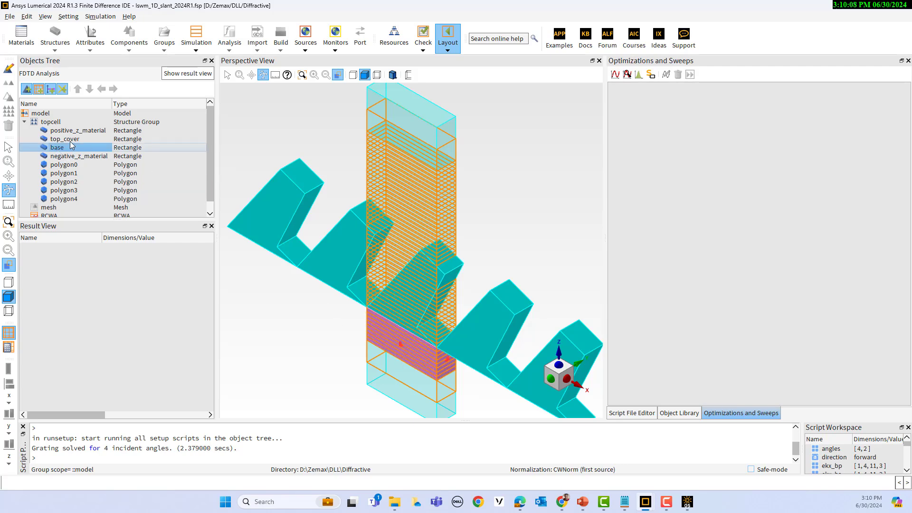
pyautogui.click(70, 139)
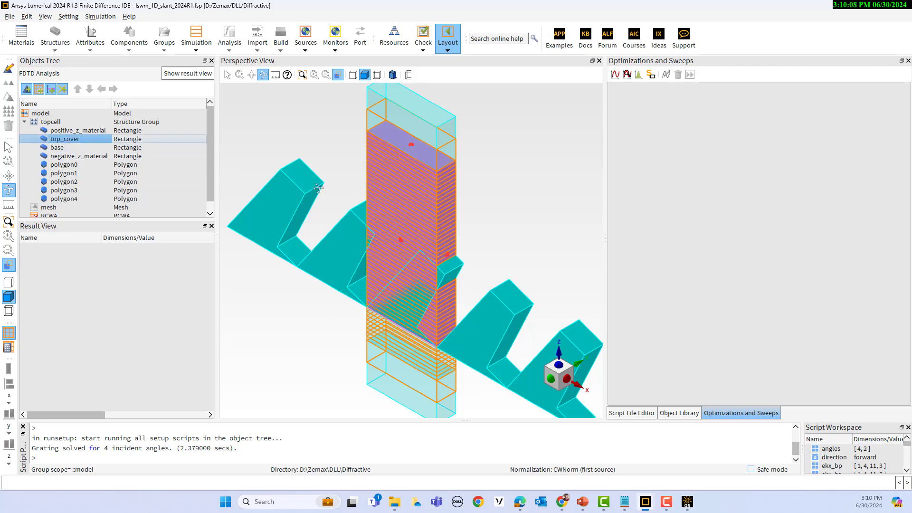
pyautogui.click(82, 131)
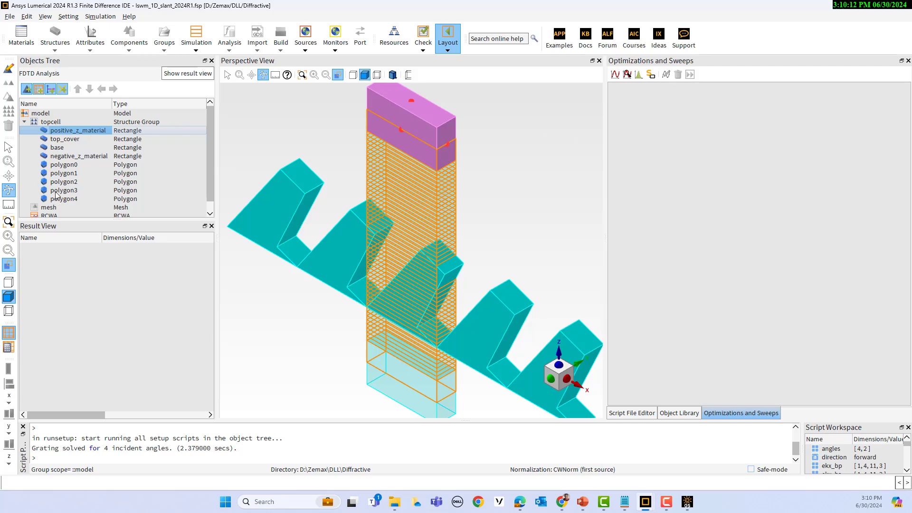
# - Review the user properties and setup script of the slanted grating's topcell structure group, and close its editor
pyautogui.click(50, 122)
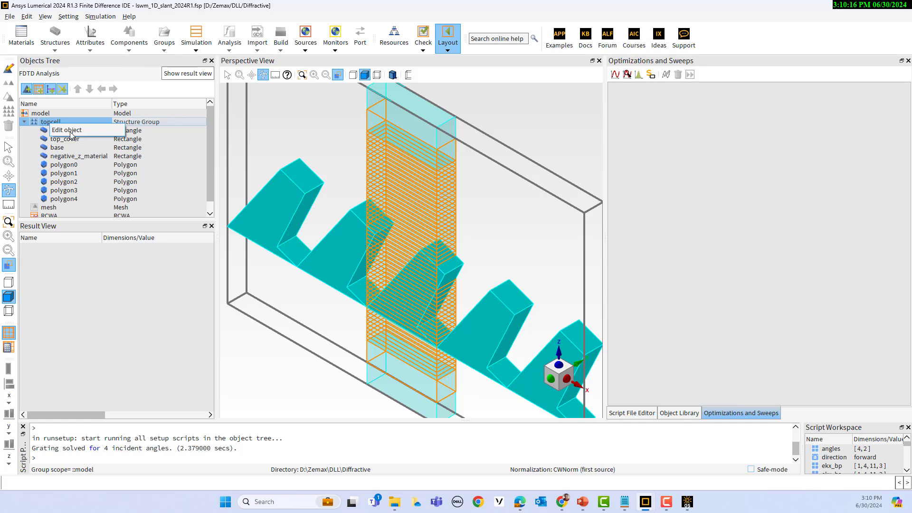
pyautogui.press('e')
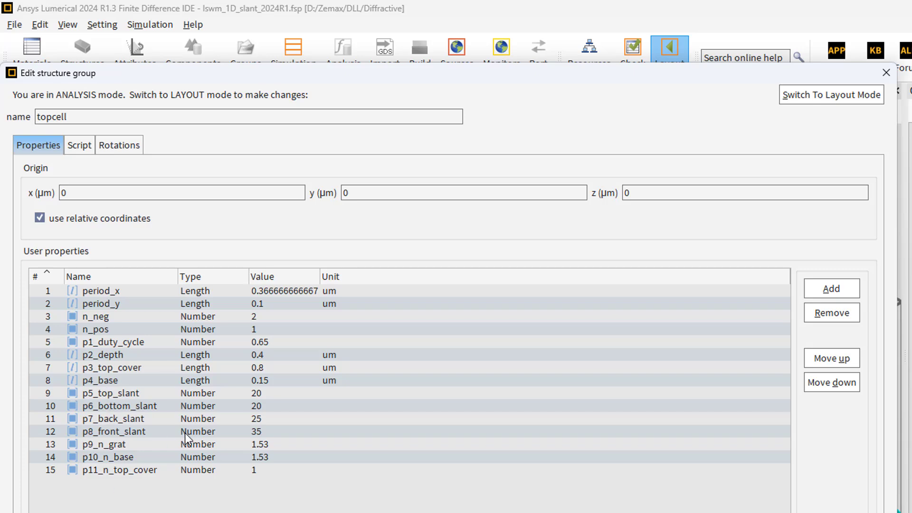
pyautogui.click(79, 146)
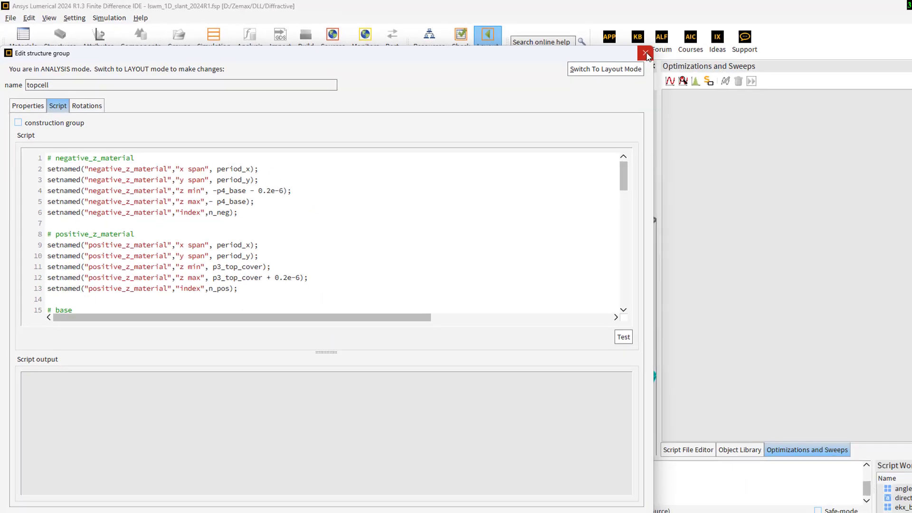
pyautogui.click(646, 53)
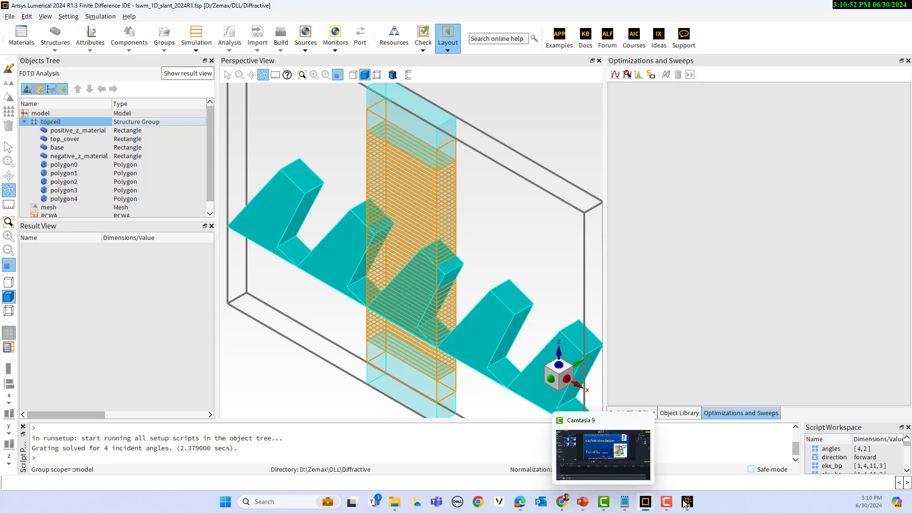
# - Switch to the lswm_2D_hex_cylinder_2024R1.fsp model and examine topcell's circle, slab, positive_z_material and negative_z_material objects
pyautogui.moveTo(650, 504)
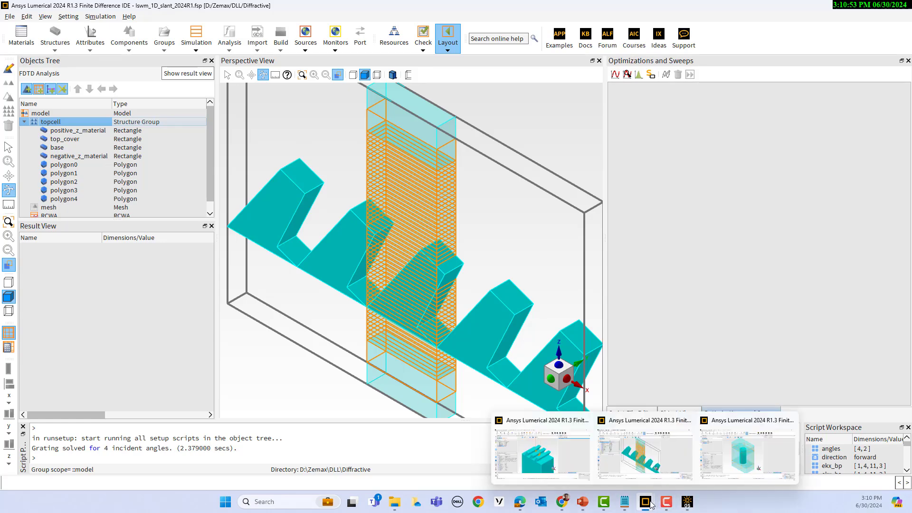
pyautogui.click(755, 455)
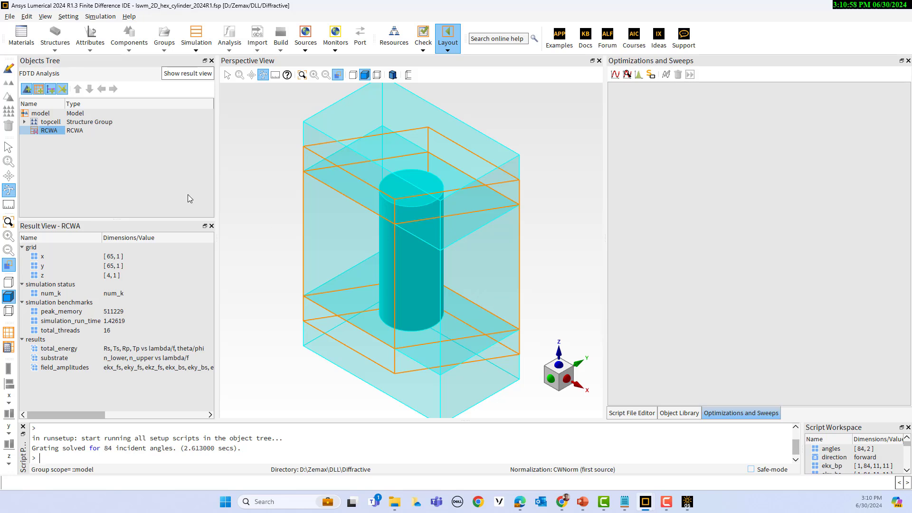
pyautogui.click(24, 121)
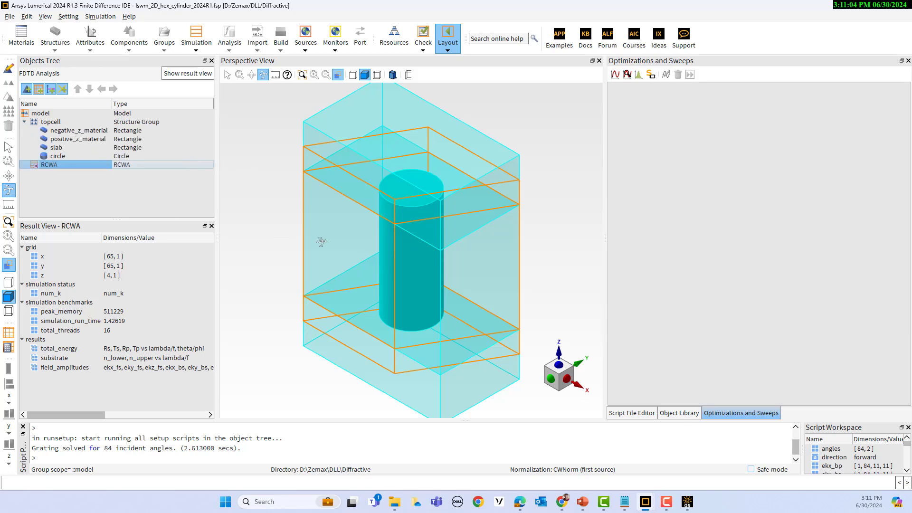
pyautogui.click(58, 156)
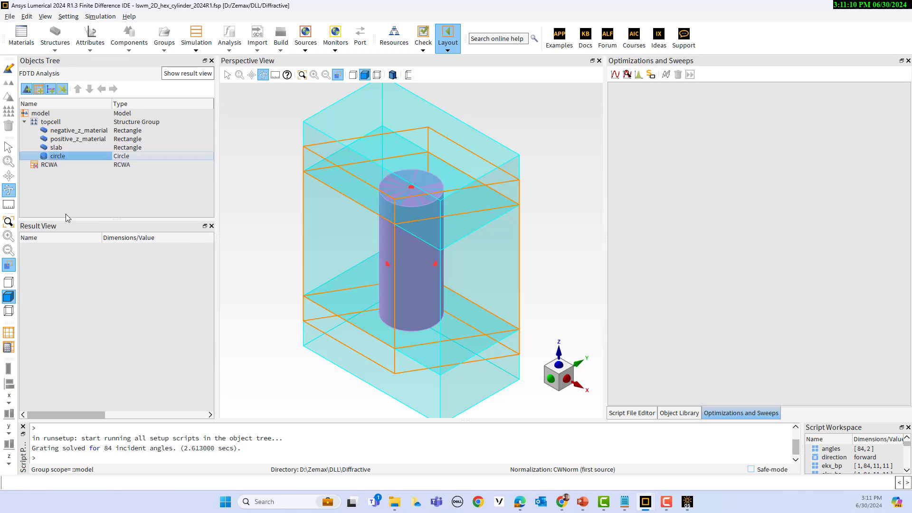
pyautogui.click(57, 149)
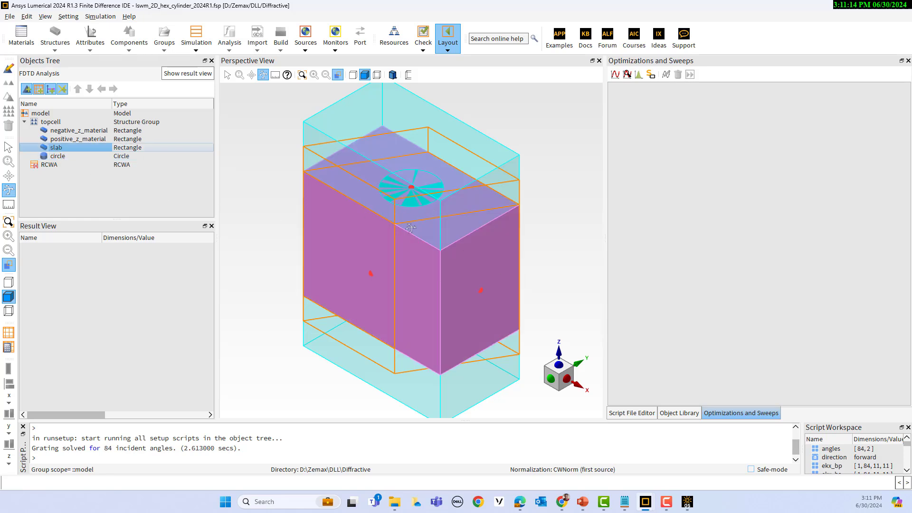
pyautogui.click(76, 140)
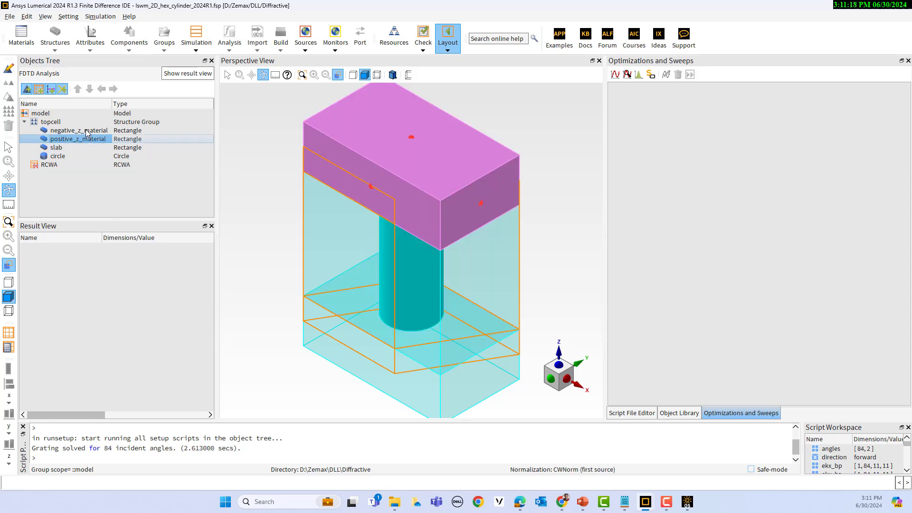
pyautogui.click(87, 131)
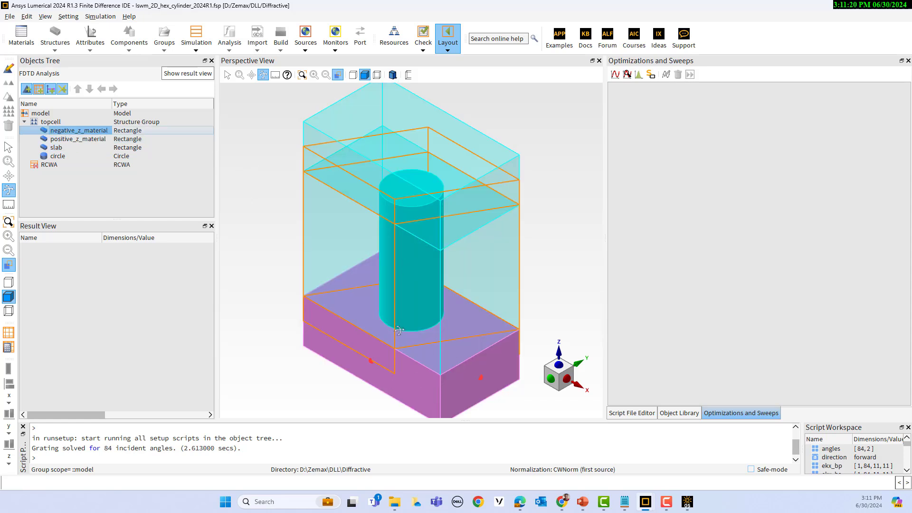
pyautogui.click(56, 156)
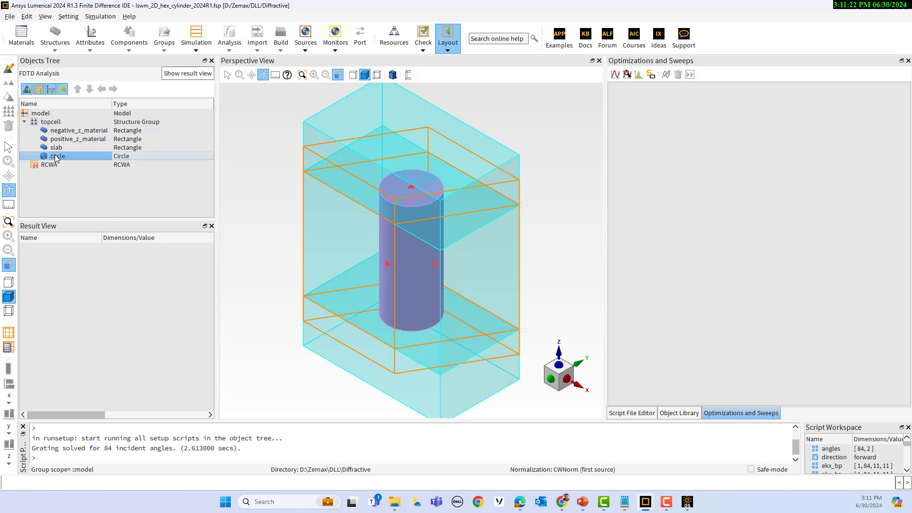
# - Review the hex cylinder topcell's script and user properties, and close its editor without changes
pyautogui.doubleClick(49, 124)
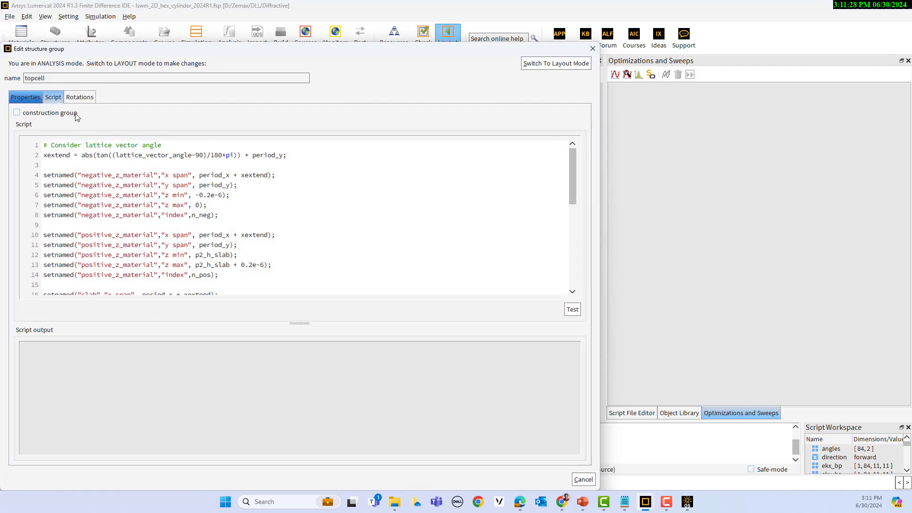
pyautogui.click(25, 101)
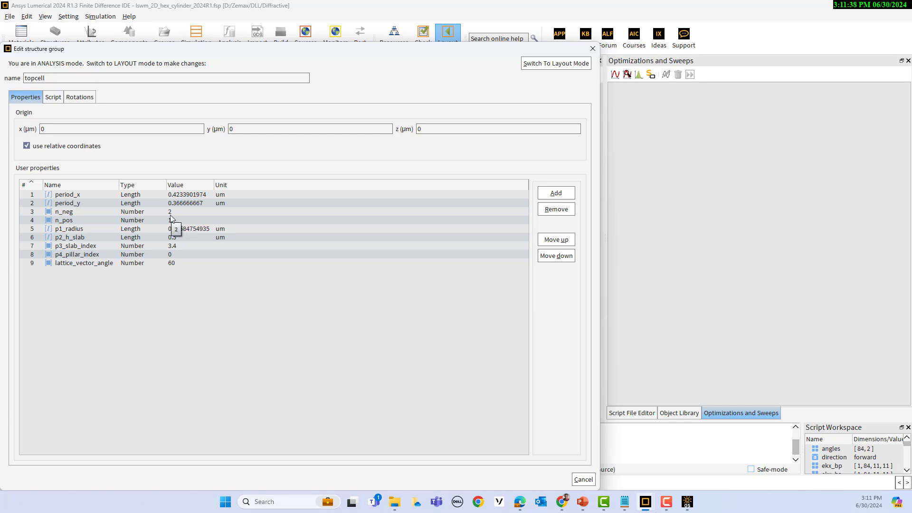
pyautogui.click(577, 480)
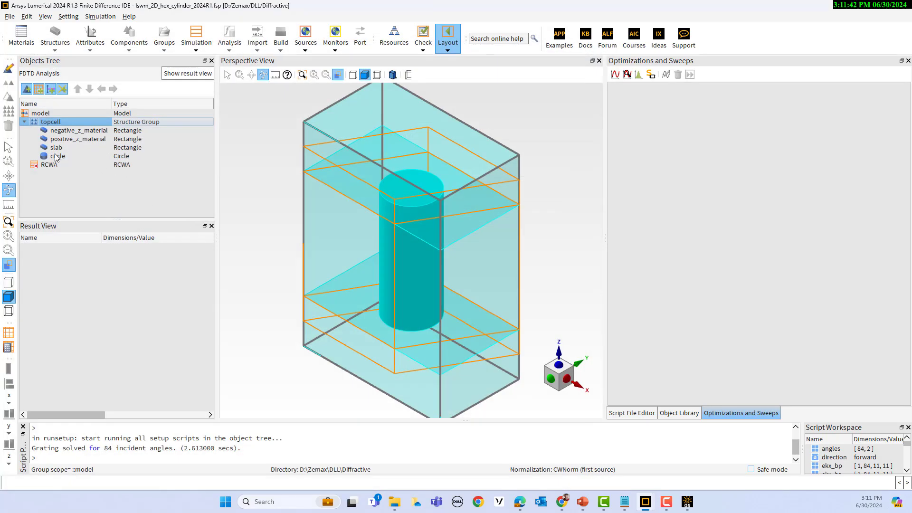
# - Inspect the material settings of the circle object in topcell and close its editor without changes
pyautogui.click(56, 157)
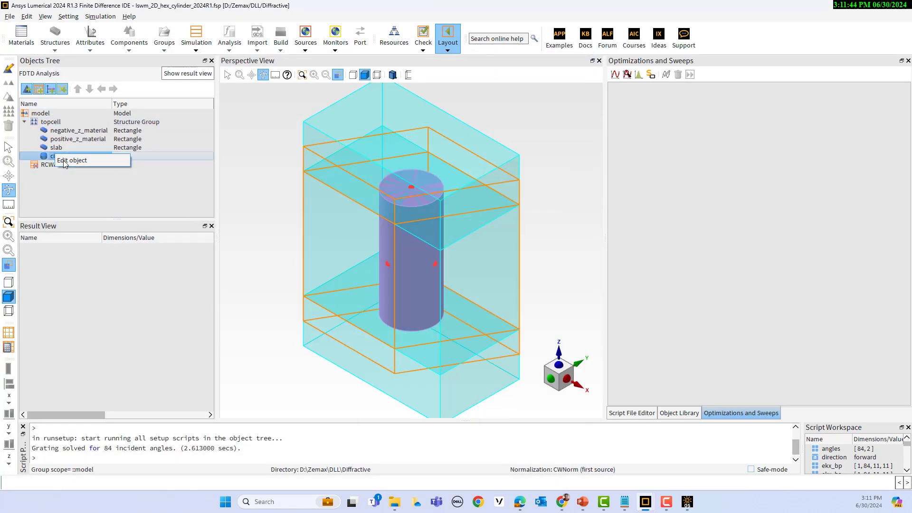
pyautogui.doubleClick(57, 157)
pyautogui.click(358, 163)
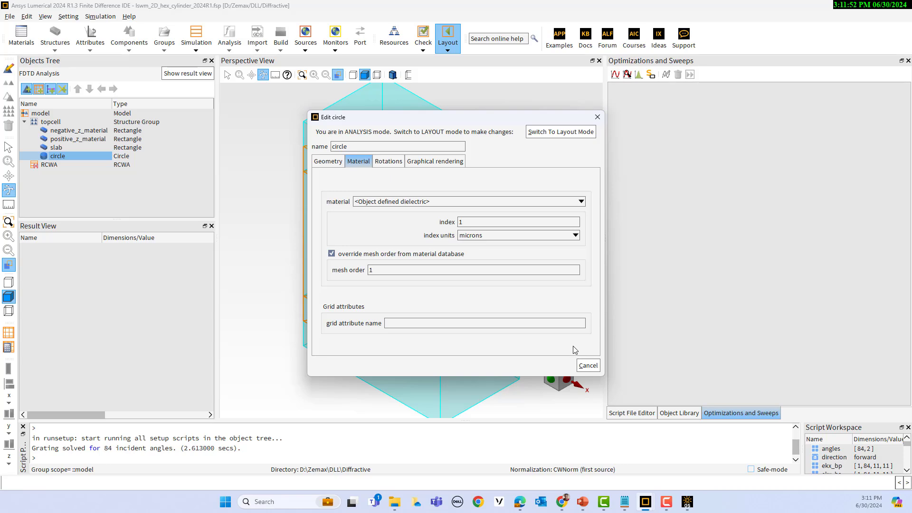
pyautogui.click(588, 365)
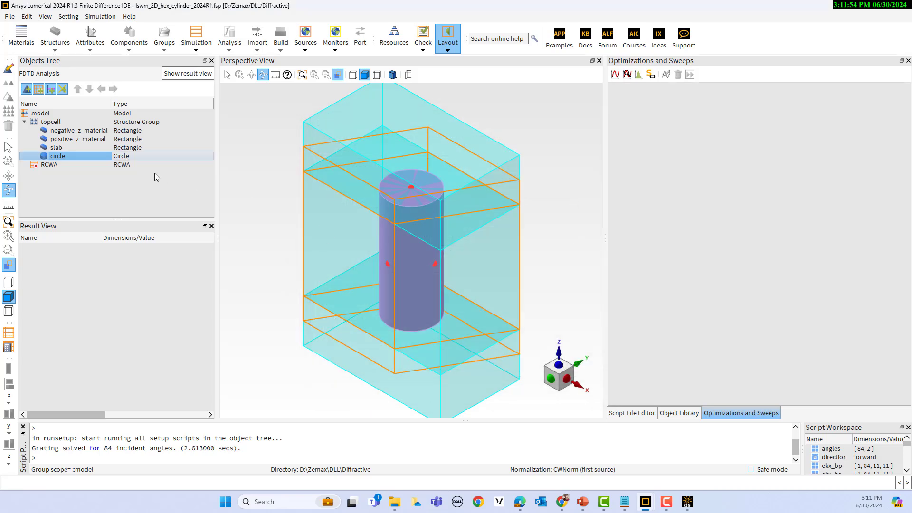
# - Open the slab object in topcell for editing and inspect its material settings
pyautogui.click(56, 147)
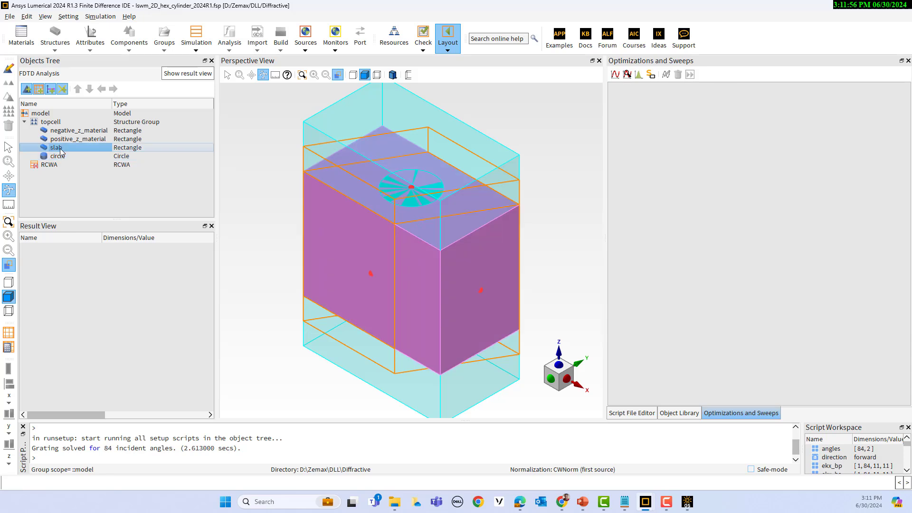
pyautogui.rightClick(61, 148)
pyautogui.click(76, 156)
pyautogui.click(359, 180)
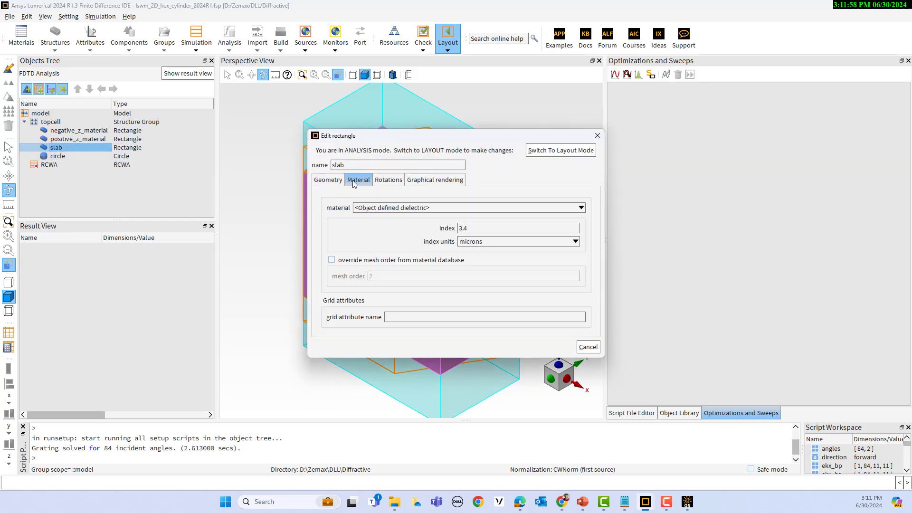
# - Close the slab editor, open the RCWA object for editing, and inspect its general, geometry and solver settings
pyautogui.click(592, 350)
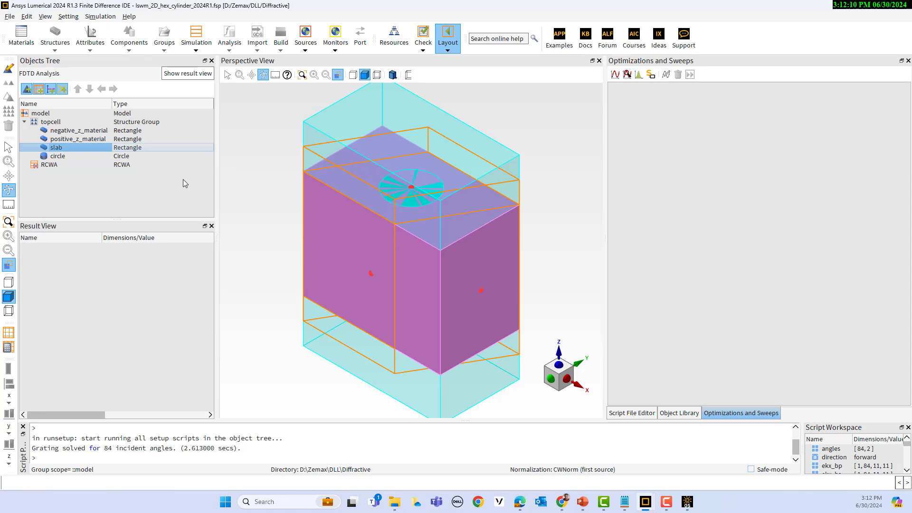
pyautogui.click(49, 165)
pyautogui.rightClick(49, 164)
pyautogui.click(100, 171)
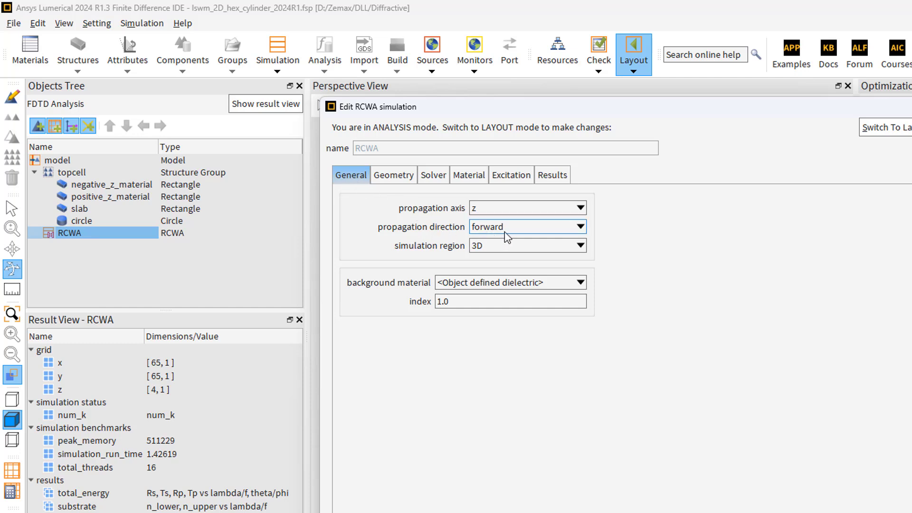
pyautogui.click(394, 174)
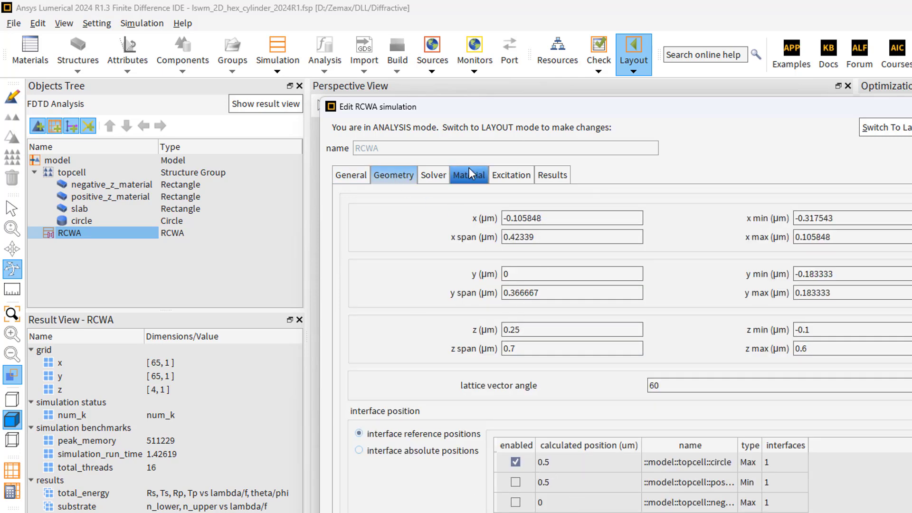
pyautogui.click(439, 176)
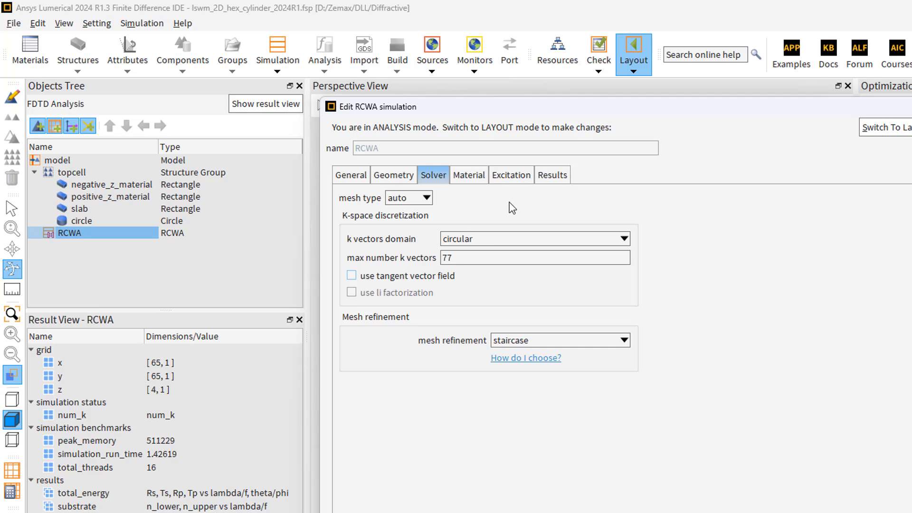
# - Review RCWA's excitation settings with the incident angle shown as table, and close the editor without changes
pyautogui.click(511, 176)
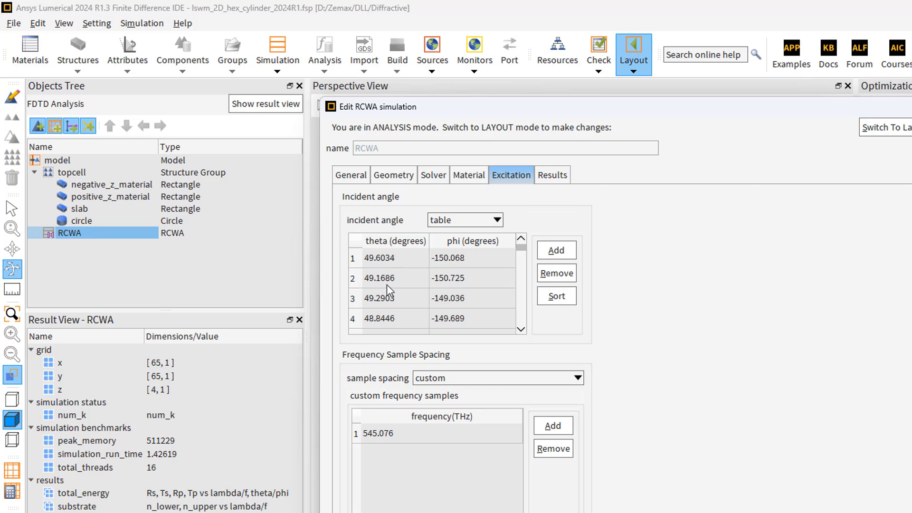
pyautogui.scroll(-4, 394, 292)
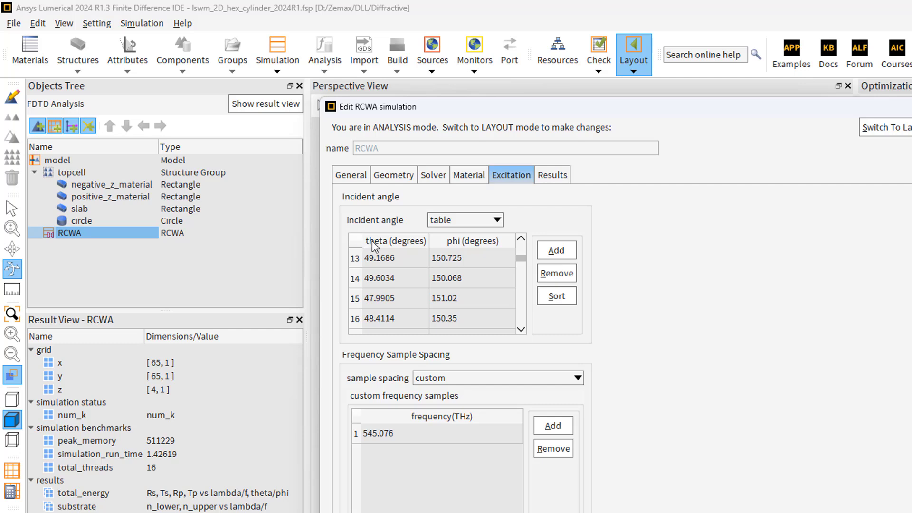
pyautogui.scroll(3, 464, 269)
pyautogui.scroll(1, 447, 220)
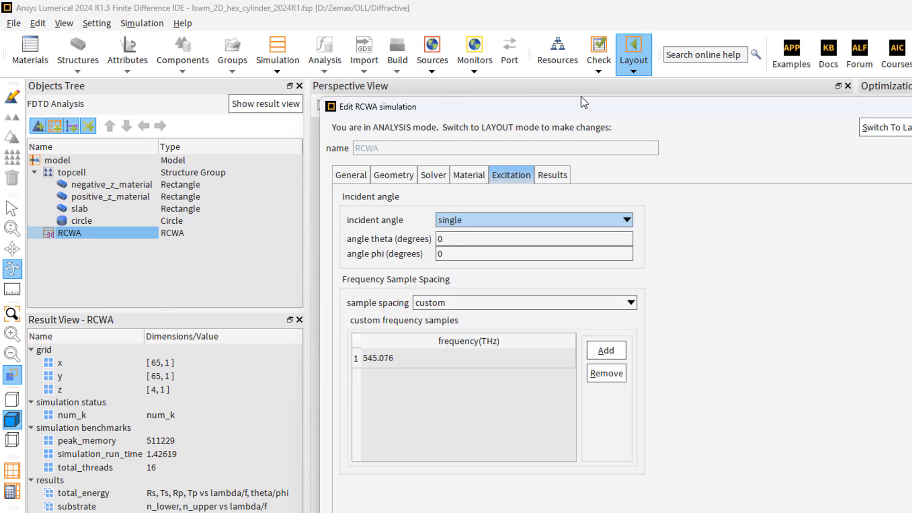
pyautogui.click(494, 219)
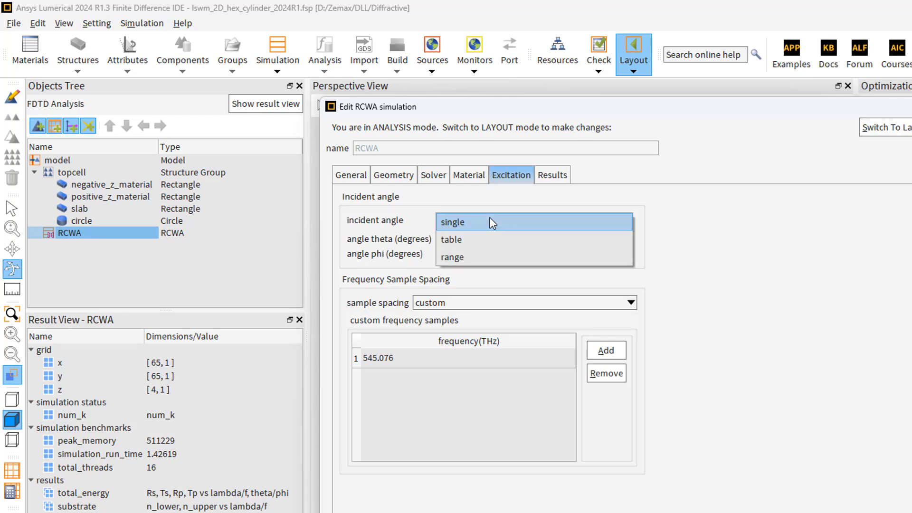
pyautogui.click(471, 237)
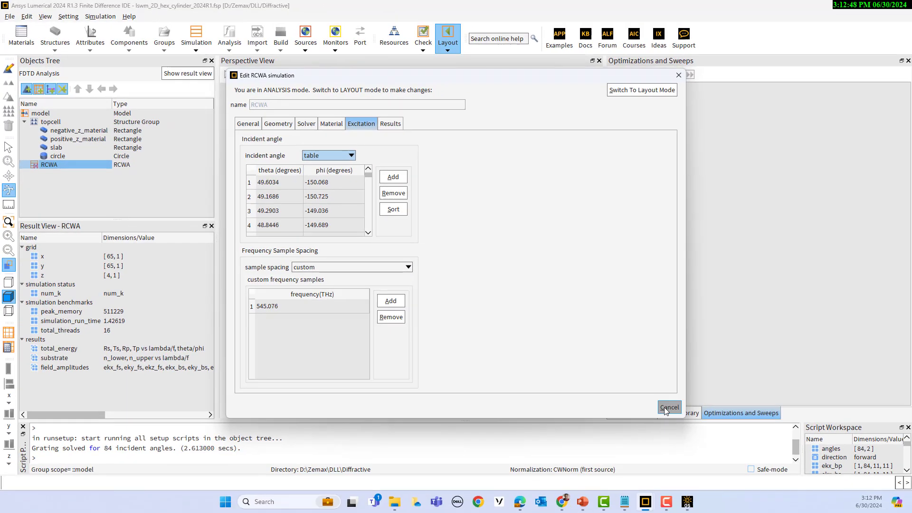
pyautogui.click(642, 408)
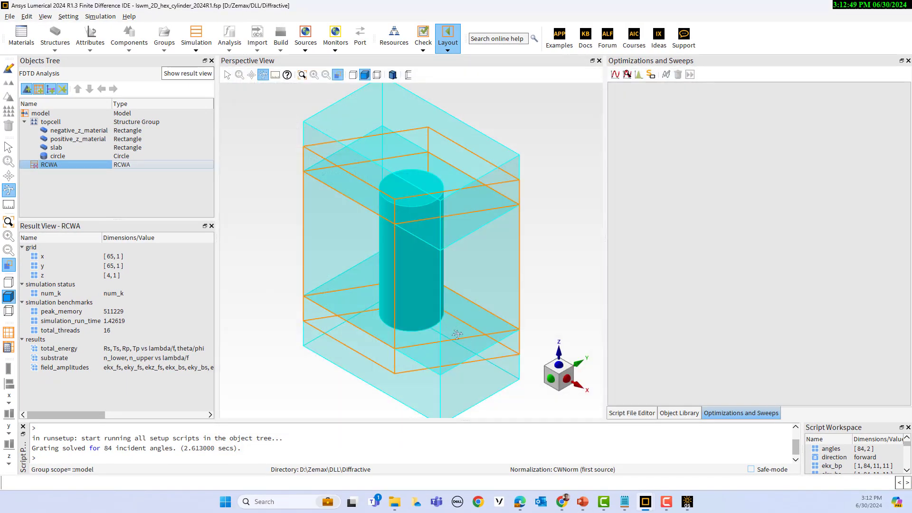
# - Switch to OpticStudio and show the diffraction properties of object 2, the Diffraction Grating
pyautogui.click(693, 494)
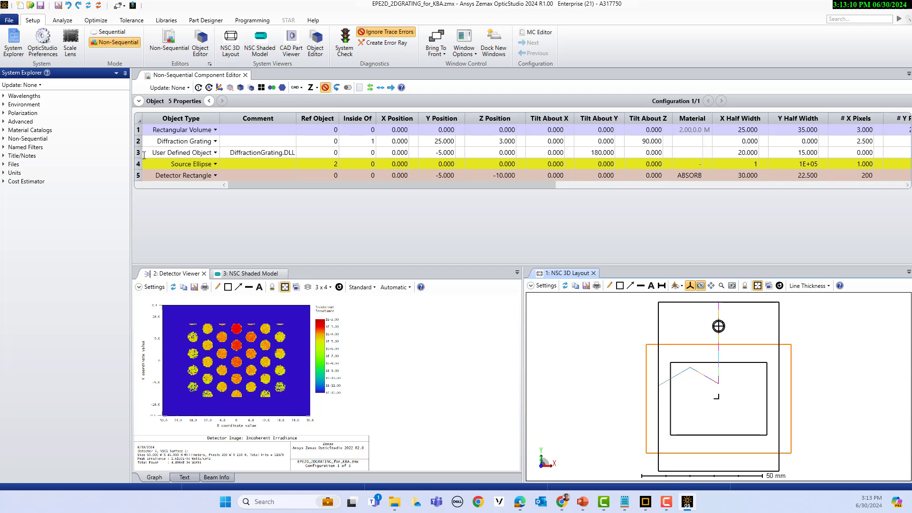
pyautogui.click(179, 141)
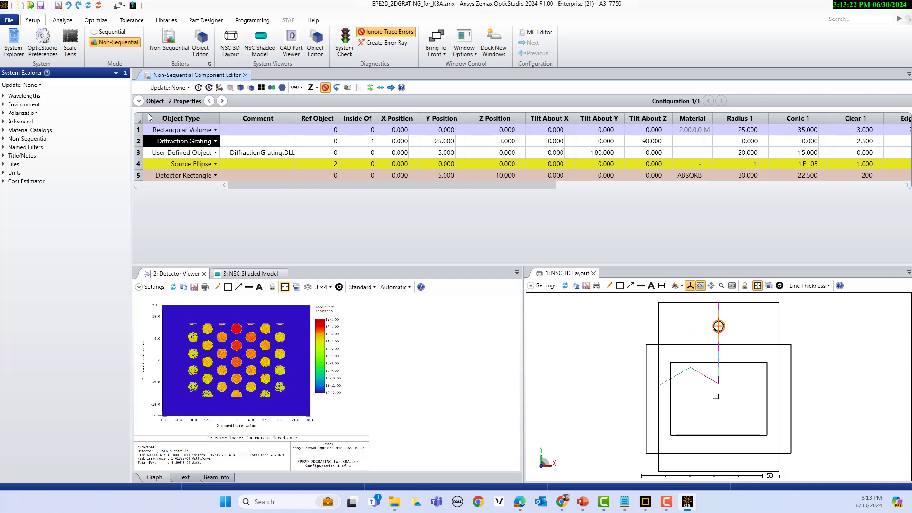
pyautogui.click(138, 101)
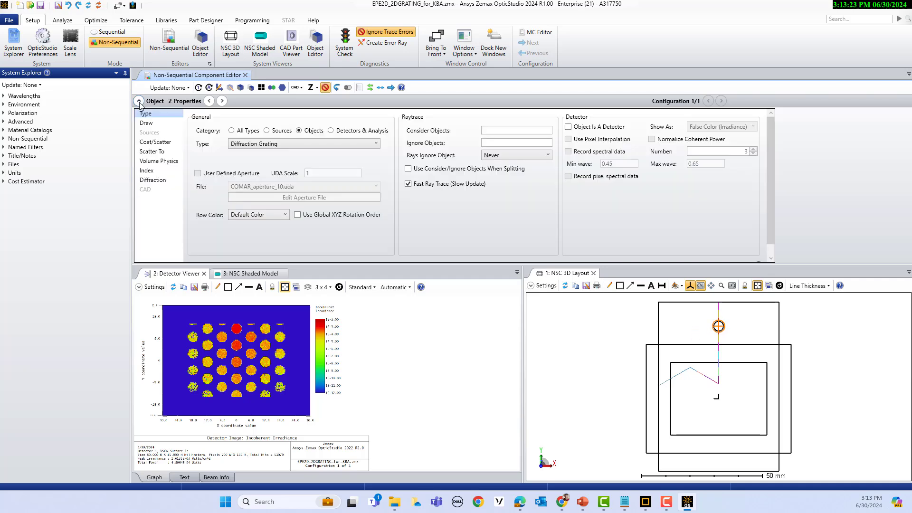
pyautogui.click(161, 182)
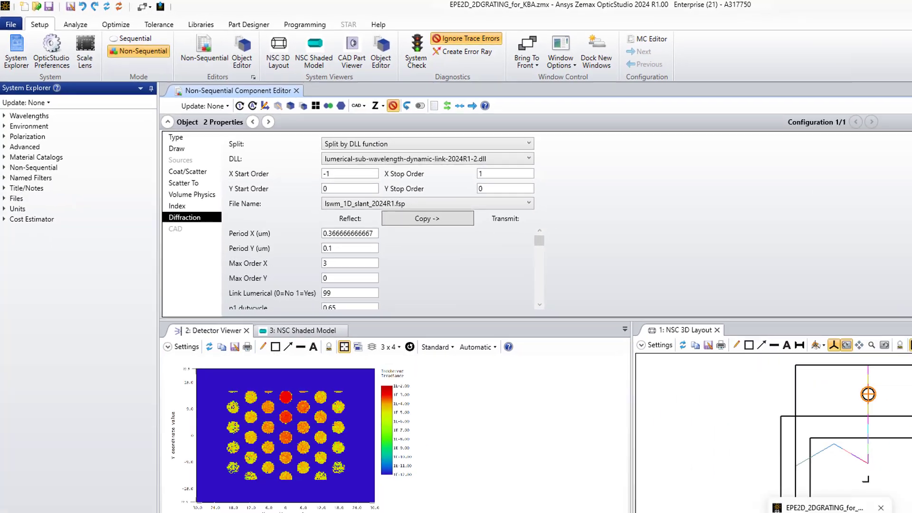
# - Check the linked lswm_1D_slant_2024R1.fsp model in Lumerical and return to OpticStudio
pyautogui.moveTo(644, 503)
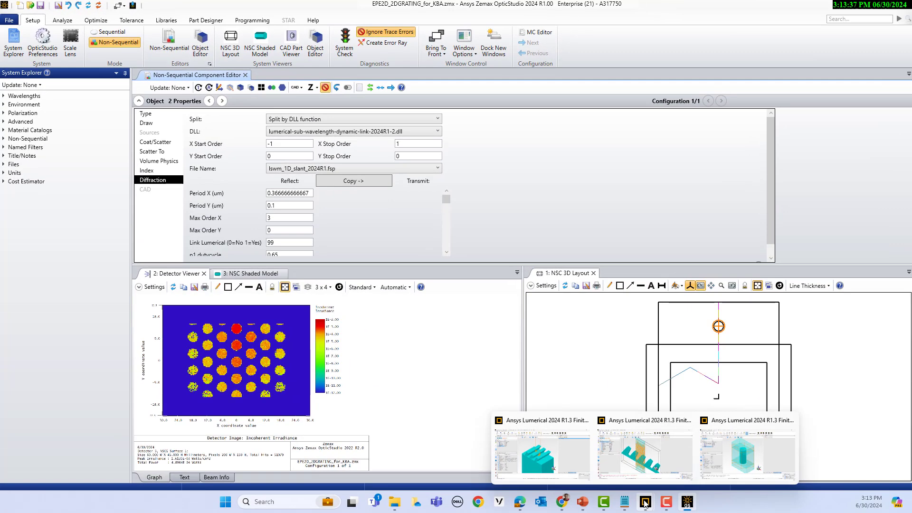
pyautogui.click(644, 451)
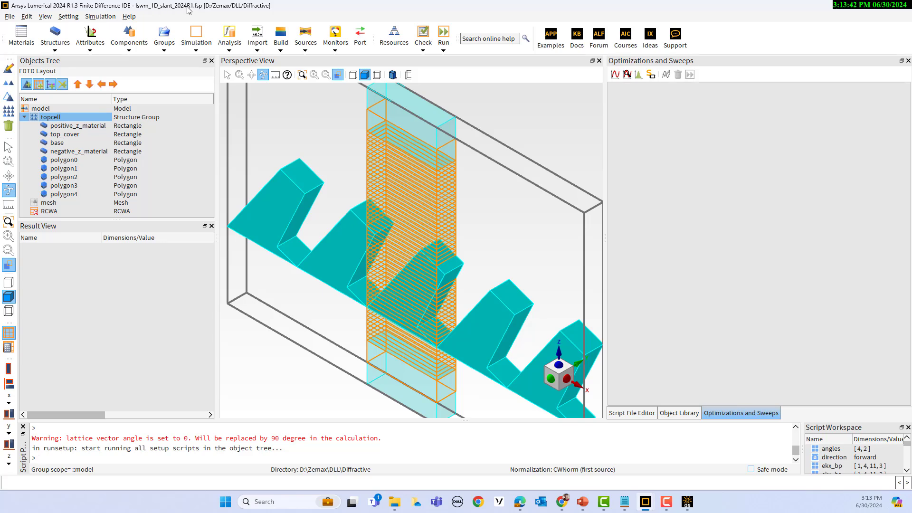
pyautogui.click(860, 7)
pyautogui.click(859, 7)
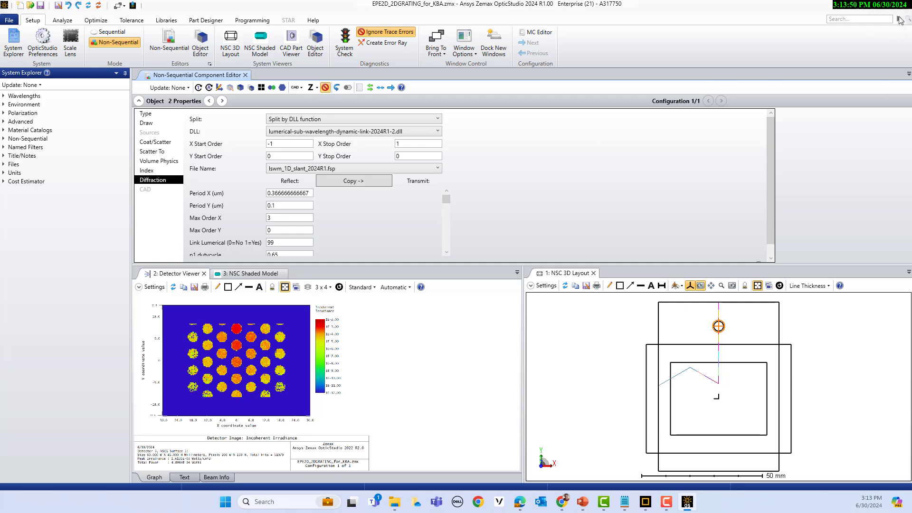
# - Arrange the OpticStudio window and the lswm_1D_slant_2024R1.fsp Lumerical window side by side by moving and resizing both
pyautogui.click(879, 7)
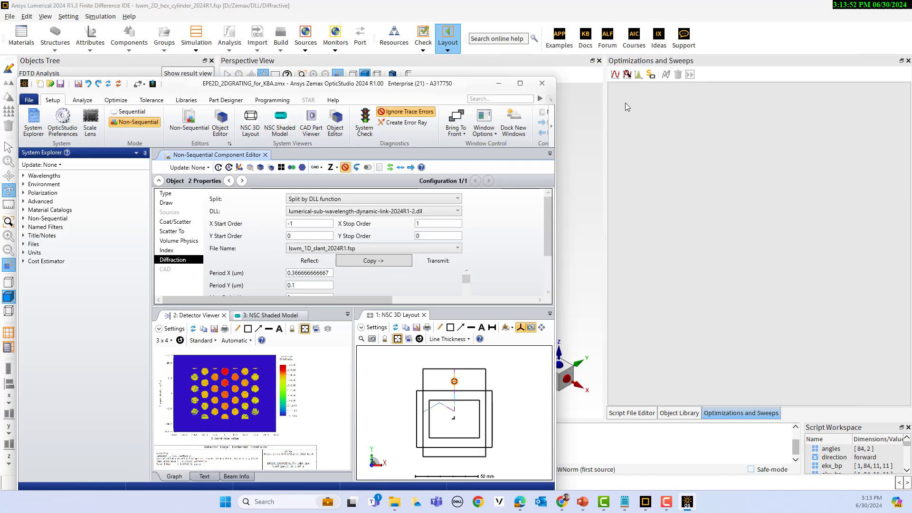
pyautogui.moveTo(485, 84); pyautogui.dragTo(473, 32)
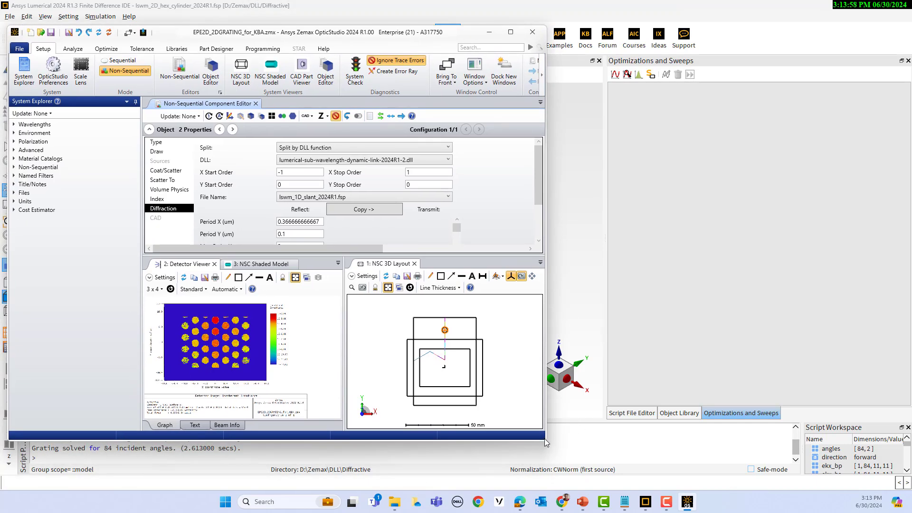
pyautogui.moveTo(546, 441); pyautogui.dragTo(565, 482)
pyautogui.moveTo(662, 509)
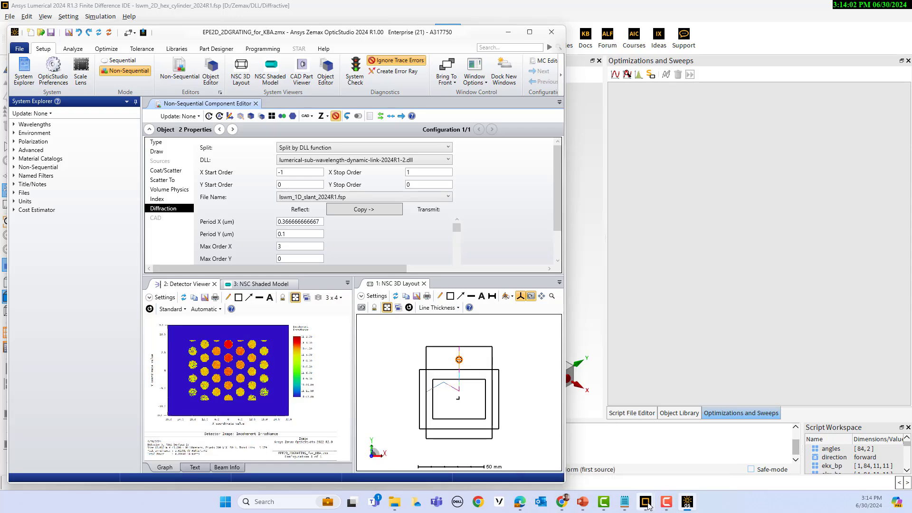
pyautogui.click(679, 447)
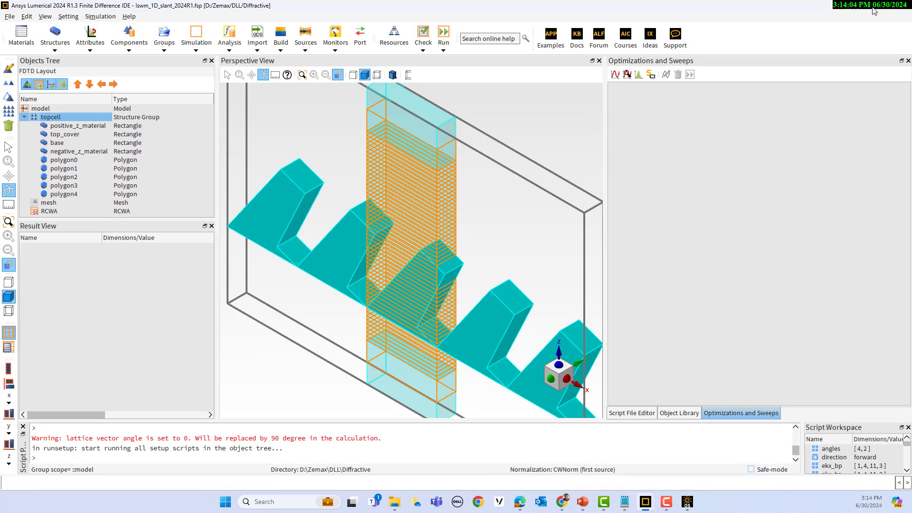
pyautogui.moveTo(444, 6); pyautogui.dragTo(716, 42)
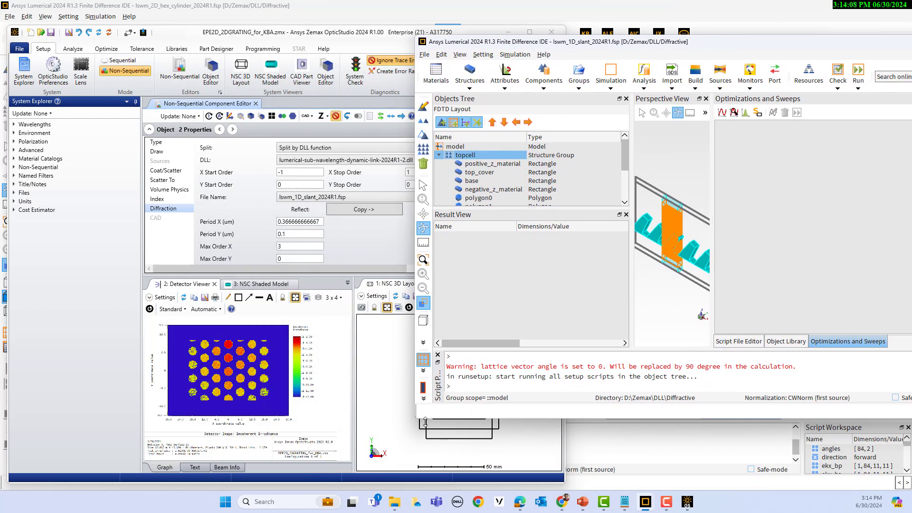
pyautogui.moveTo(415, 420); pyautogui.dragTo(545, 502)
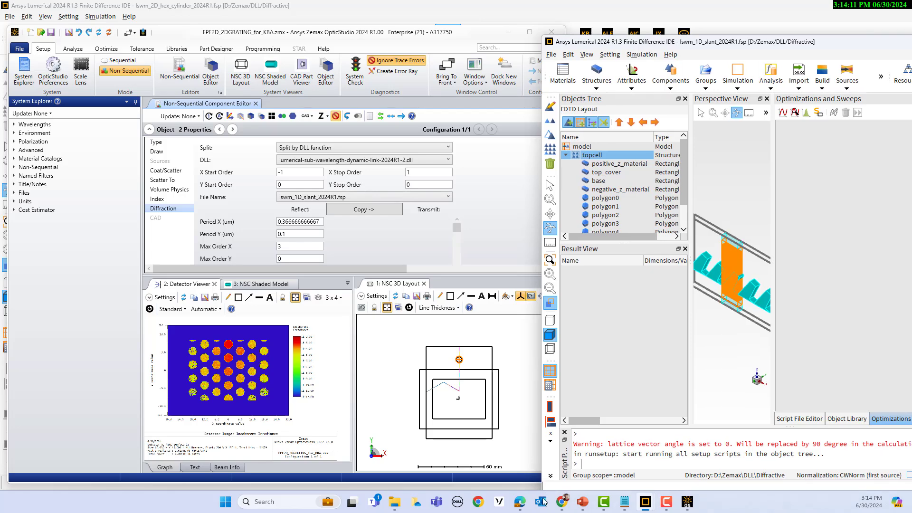
# - Open topcell in the 1D slant model for editing and place its editor beside OpticStudio's diffraction settings
pyautogui.click(565, 156)
pyautogui.rightClick(584, 159)
pyautogui.click(593, 162)
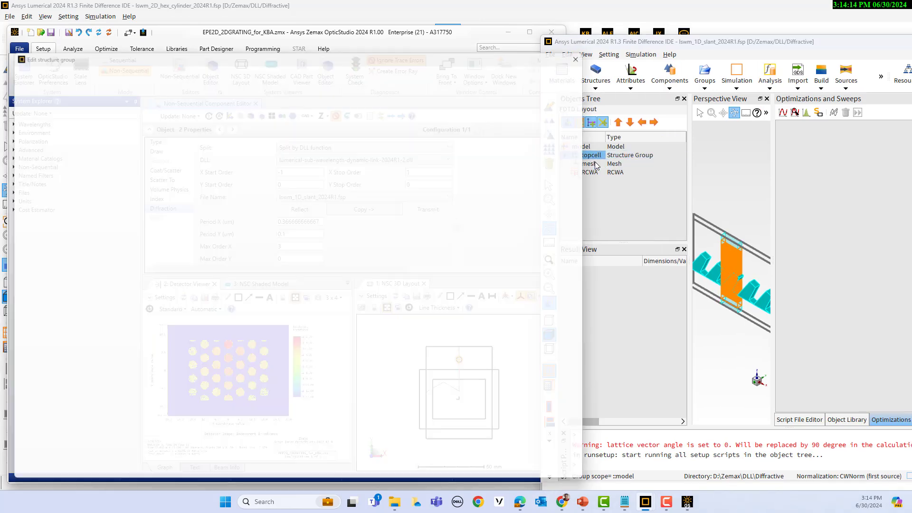
pyautogui.moveTo(373, 49); pyautogui.dragTo(909, 52)
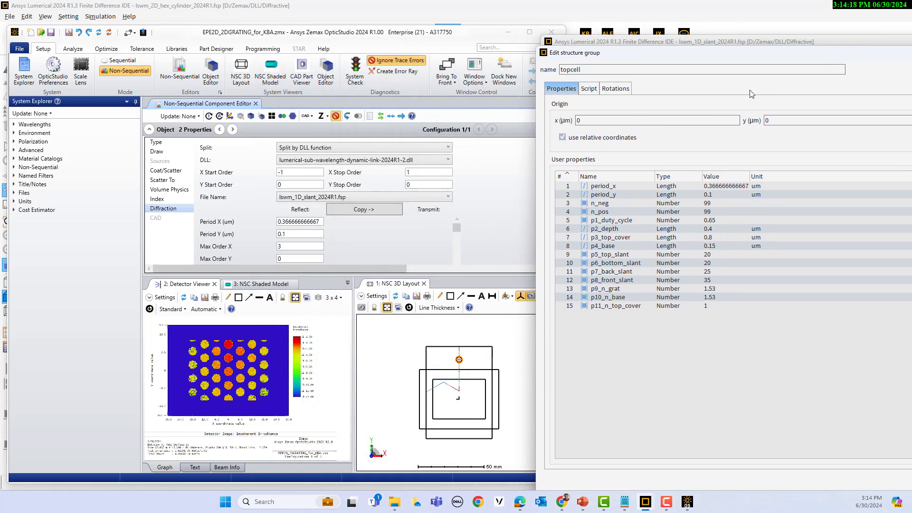
pyautogui.click(543, 52)
pyautogui.moveTo(602, 52); pyautogui.dragTo(627, 302)
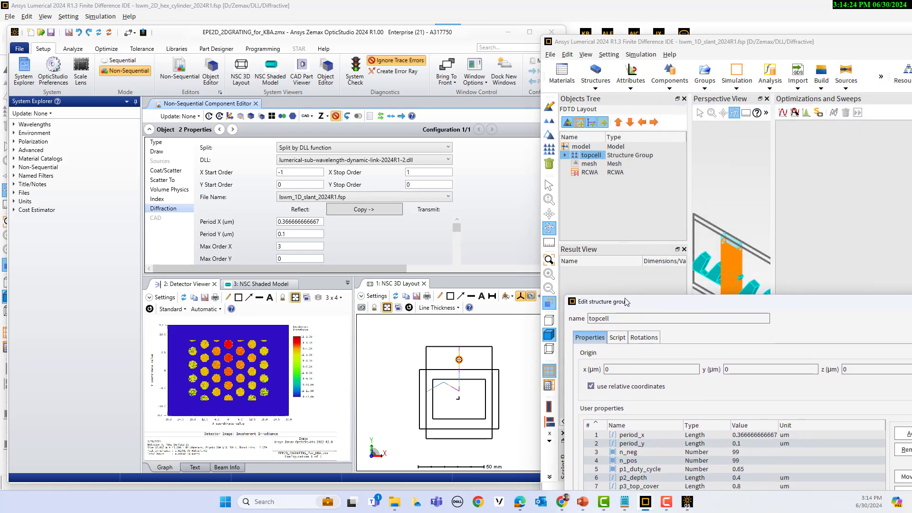
# - Compare the grating's diffraction parameters with topcell's user properties, and set the grating's Period X to 0.4 um
pyautogui.doubleClick(305, 221)
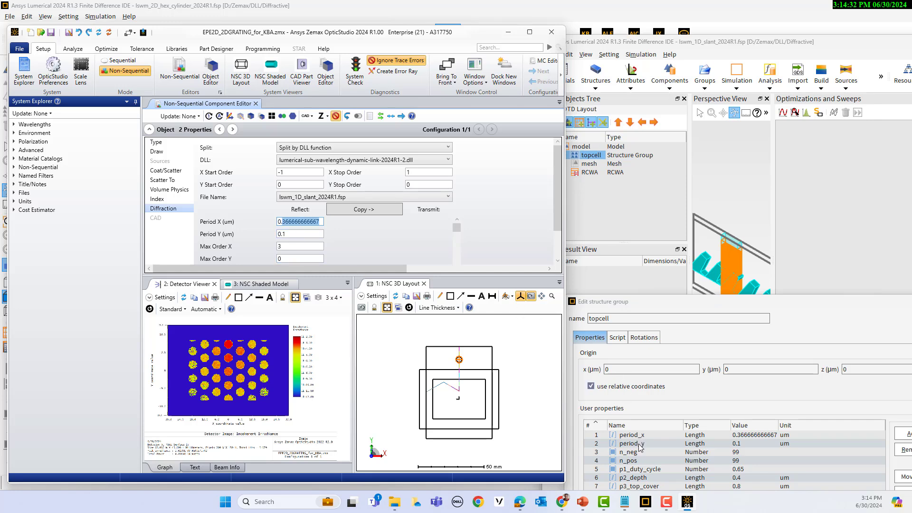
pyautogui.scroll(-1, 290, 236)
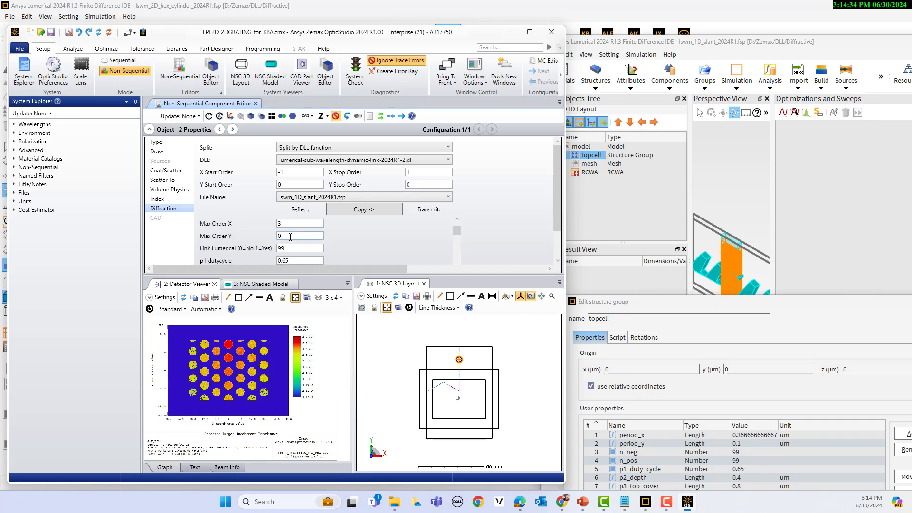
pyautogui.scroll(-1, 283, 247)
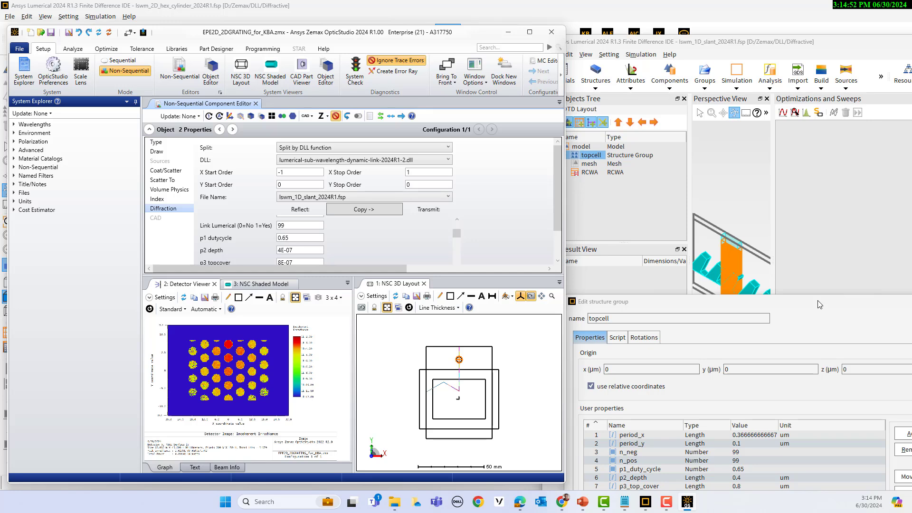
pyautogui.scroll(3, 380, 254)
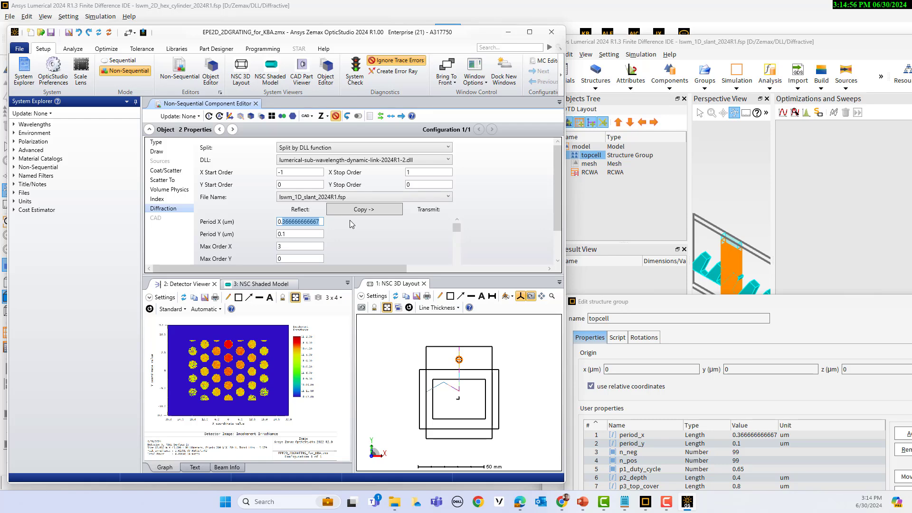
pyautogui.write('4')
pyautogui.click(647, 305)
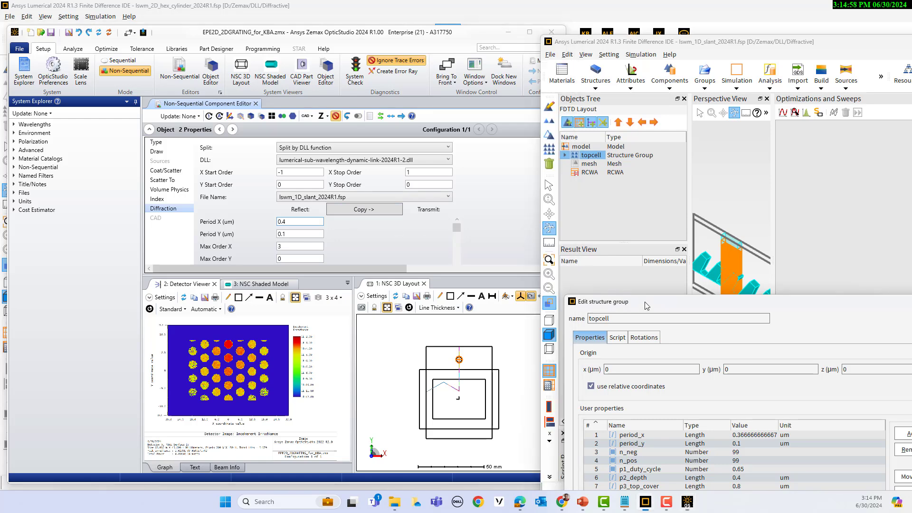
# - Close topcell's editor rejecting changes, reopen it to check period_x against the grating's Period X, and close it again without accepting changes
pyautogui.moveTo(726, 305); pyautogui.dragTo(628, 272)
pyautogui.click(851, 267)
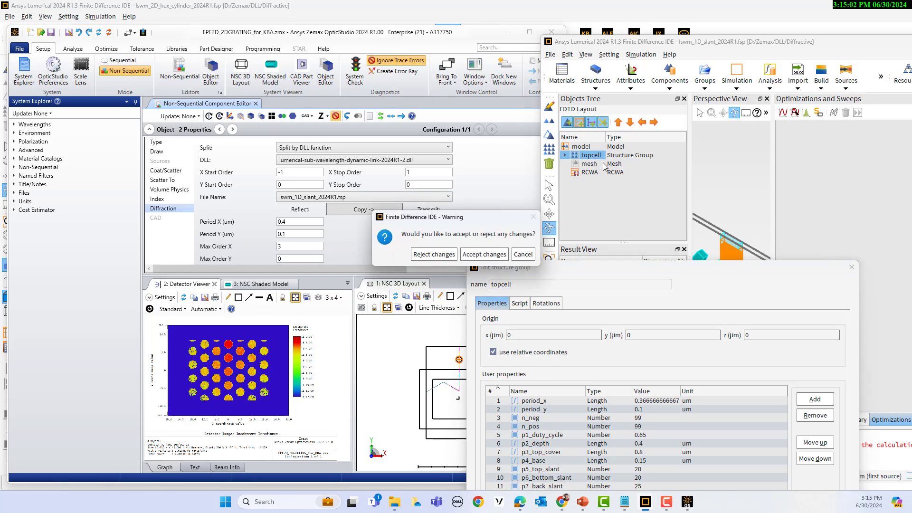
pyautogui.click(434, 254)
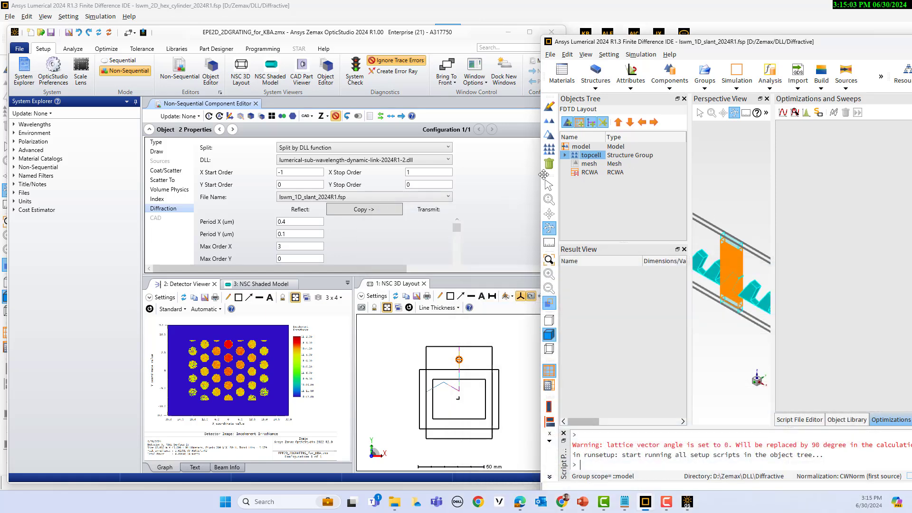
pyautogui.rightClick(589, 157)
pyautogui.click(601, 161)
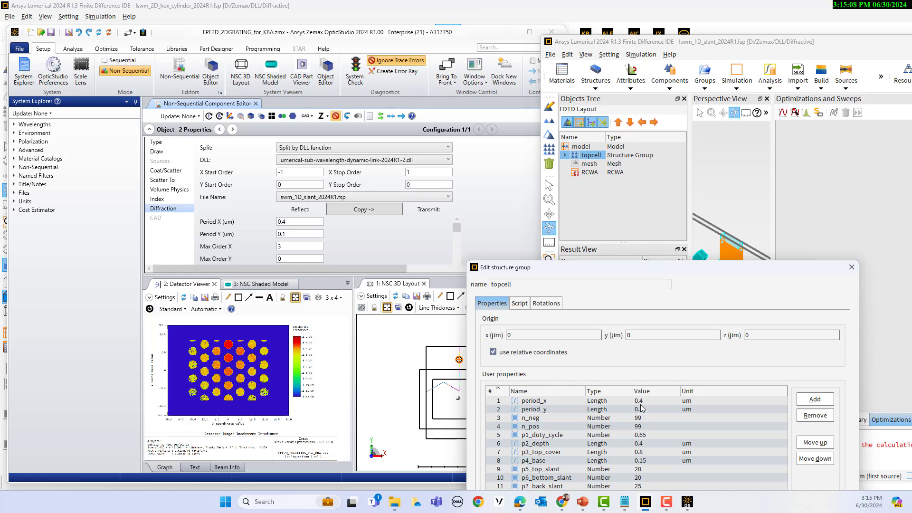
pyautogui.click(850, 269)
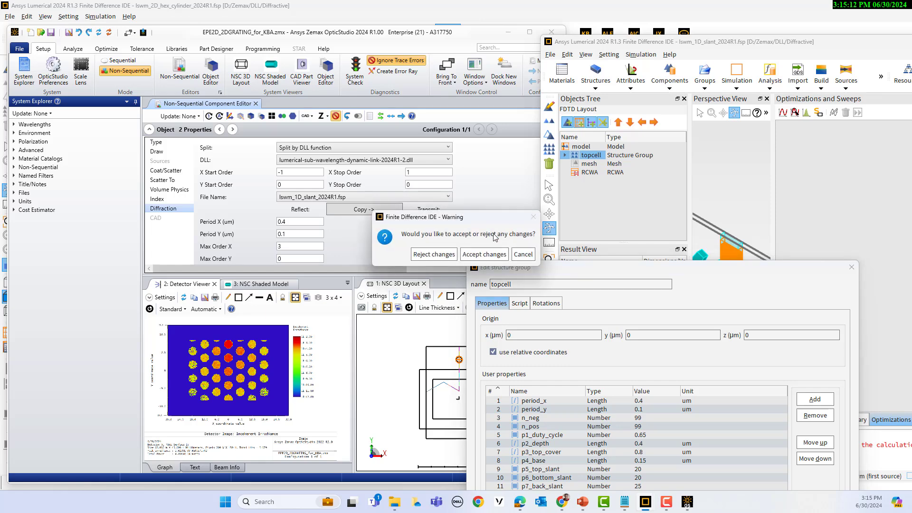
pyautogui.click(433, 255)
# - Set the grating's Period X to 0.36 um in OpticStudio and check topcell's period_x in Lumerical, rejecting changes on closing
pyautogui.click(312, 220)
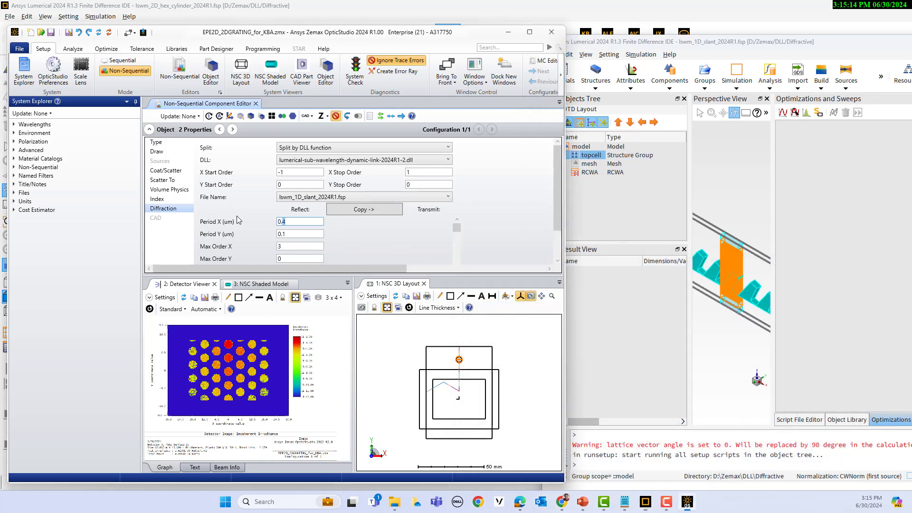
pyautogui.write('0.36')
pyautogui.click(684, 41)
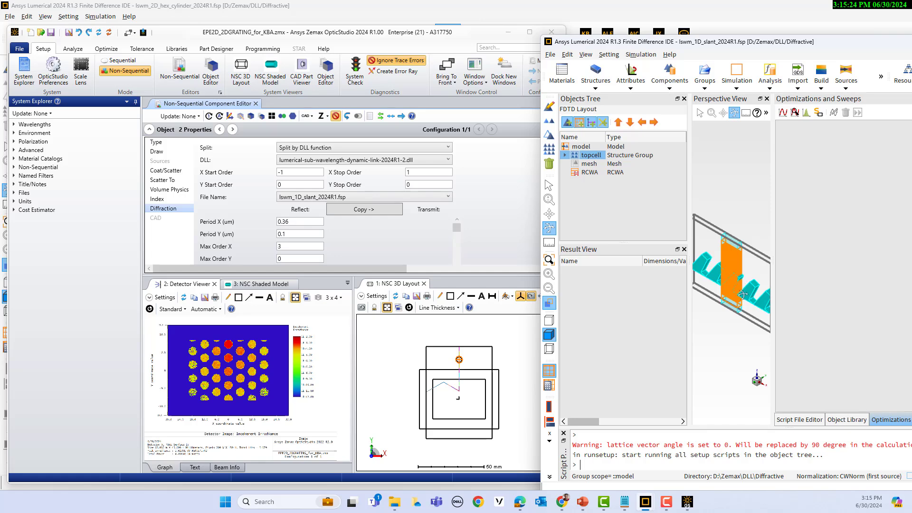
pyautogui.rightClick(580, 155)
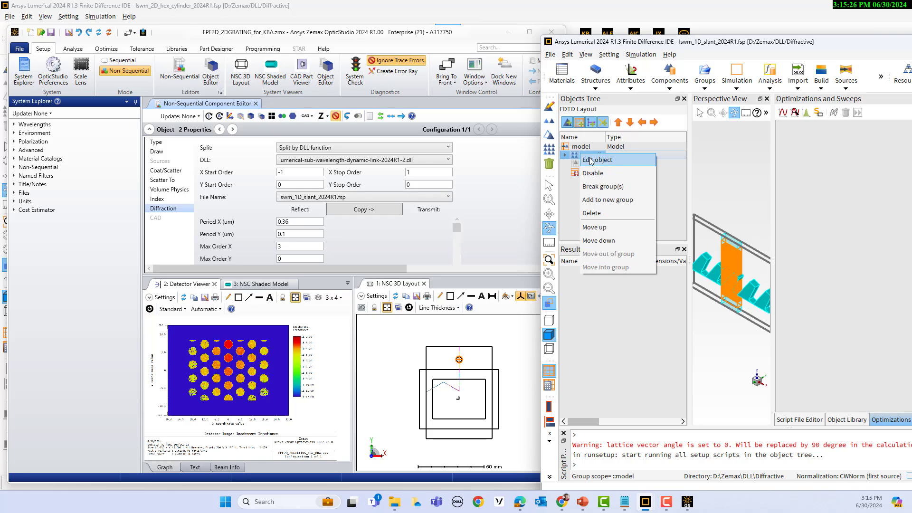
pyautogui.click(583, 160)
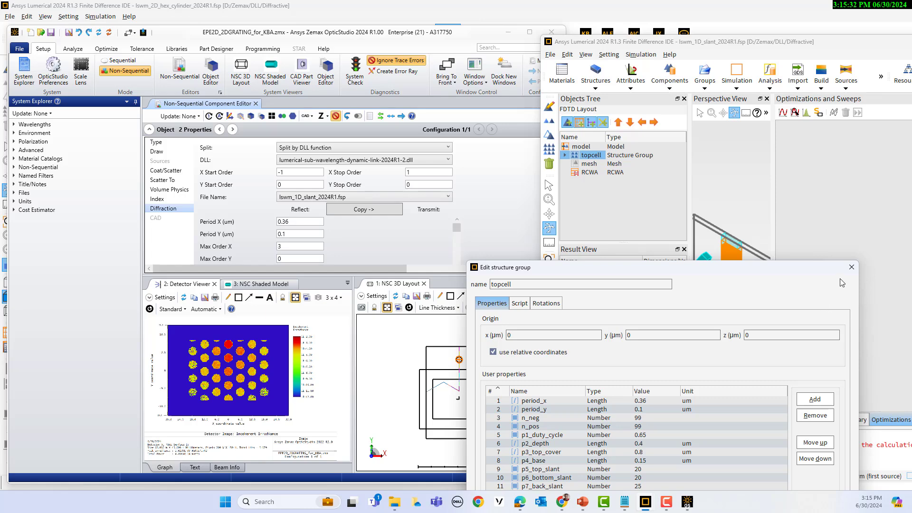
pyautogui.click(851, 268)
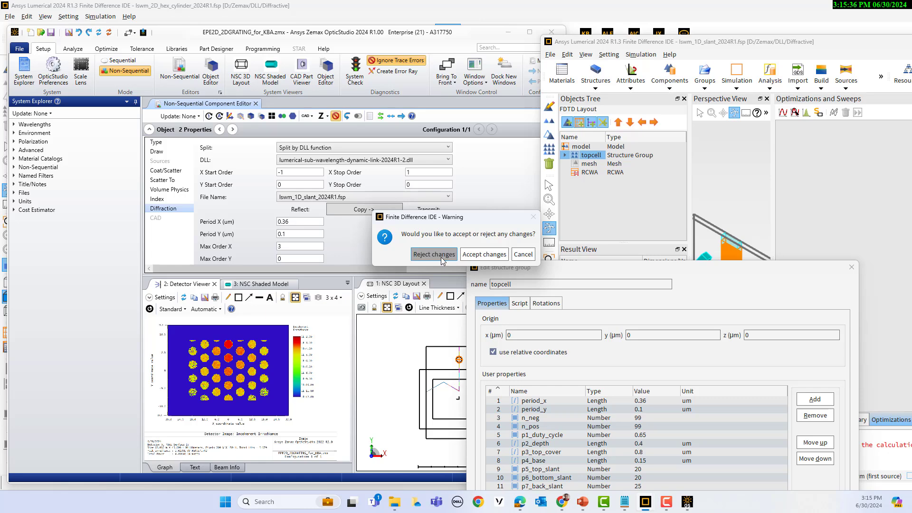
pyautogui.click(443, 256)
# - Collapse the grating's properties to show the object list and rotate the NSC 3D layout to an oblique view
pyautogui.click(150, 135)
pyautogui.click(150, 130)
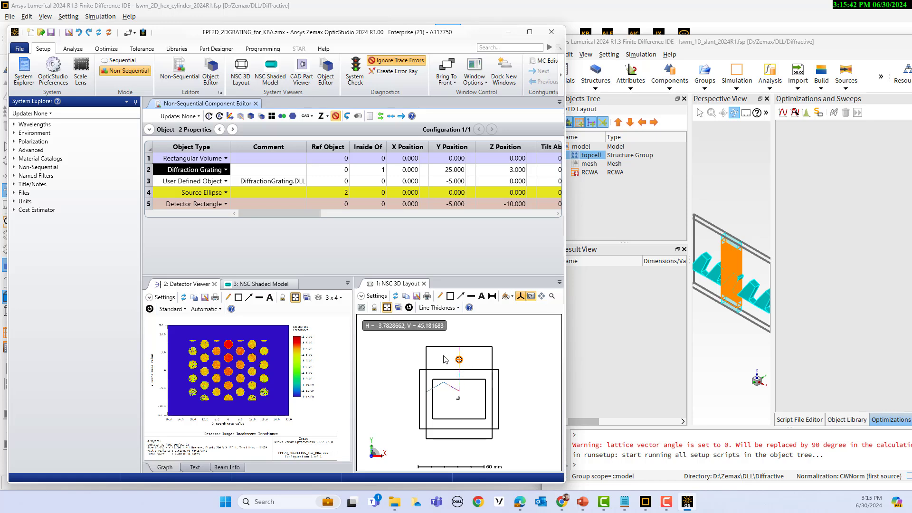
pyautogui.scroll(3, 459, 360)
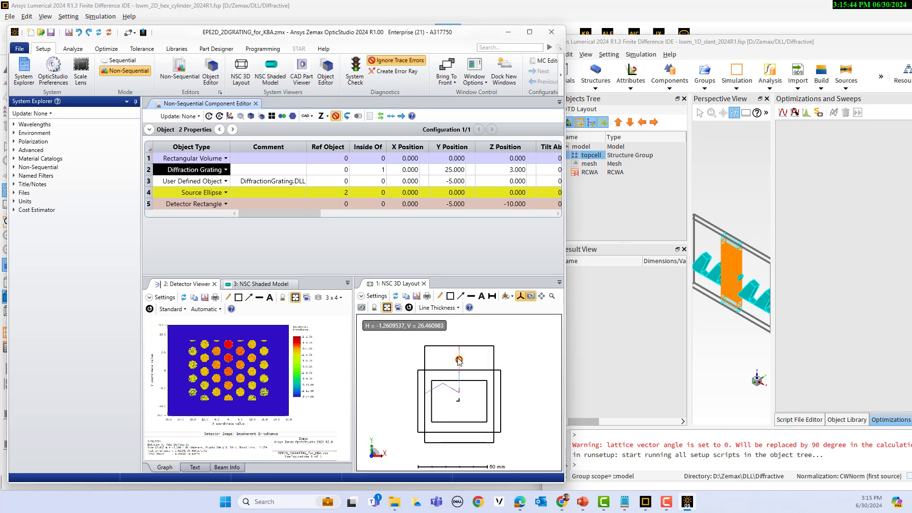
pyautogui.scroll(2, 459, 360)
pyautogui.moveTo(424, 375); pyautogui.dragTo(456, 392)
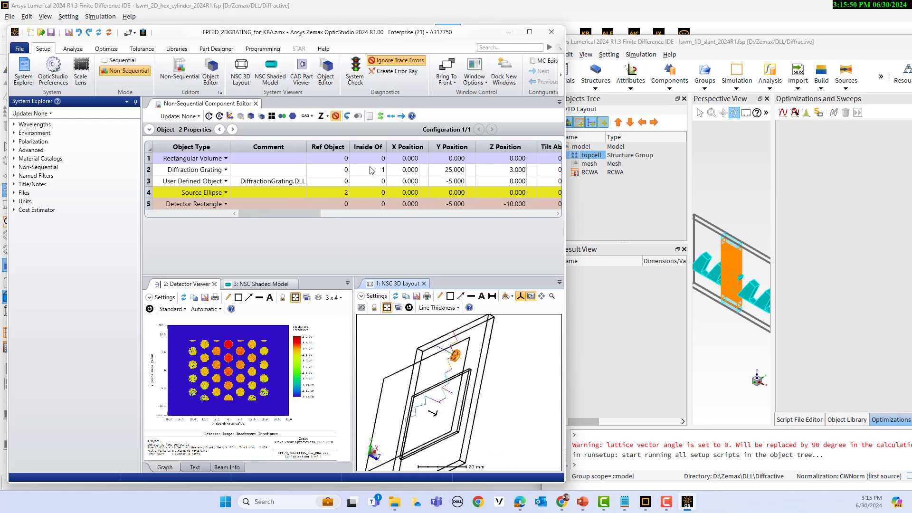
# - Review the position of the Diffraction Grating in the object list, and highlight the User Defined Object in the 3D layout
pyautogui.moveTo(319, 218); pyautogui.dragTo(323, 217)
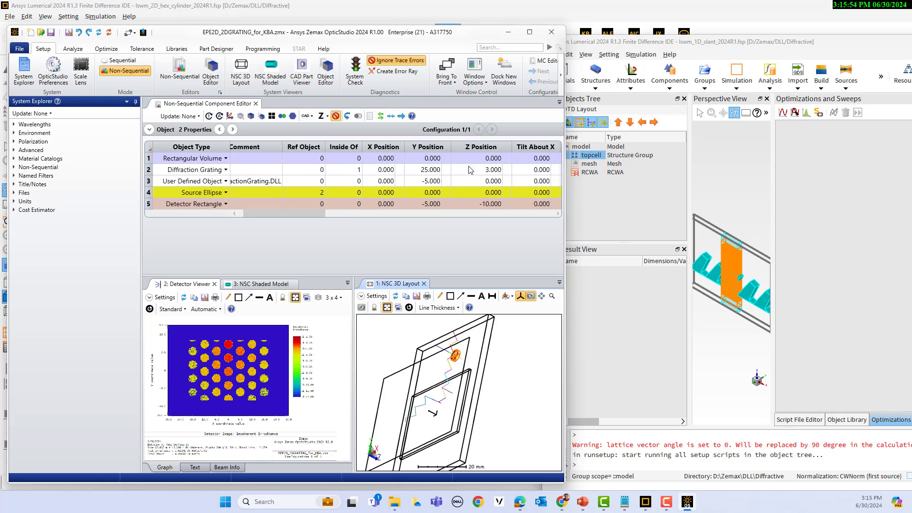
pyautogui.click(419, 167)
pyautogui.write('25')
pyautogui.press('Return')
pyautogui.click(428, 181)
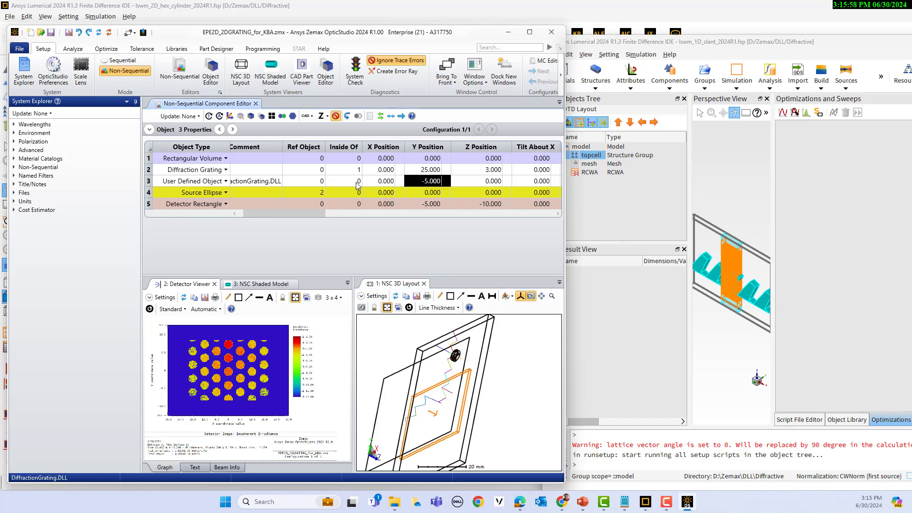
pyautogui.click(180, 180)
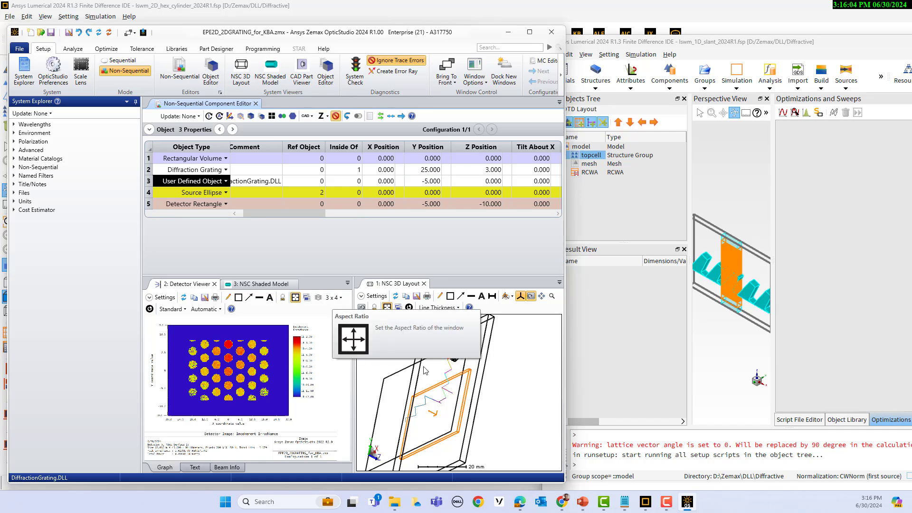
# - Show the User Defined Object's diffraction settings and open topcell of lswm_2D_hex_cylinder_2024R1.fsp for editing in a Lumerical window beside them
pyautogui.click(149, 129)
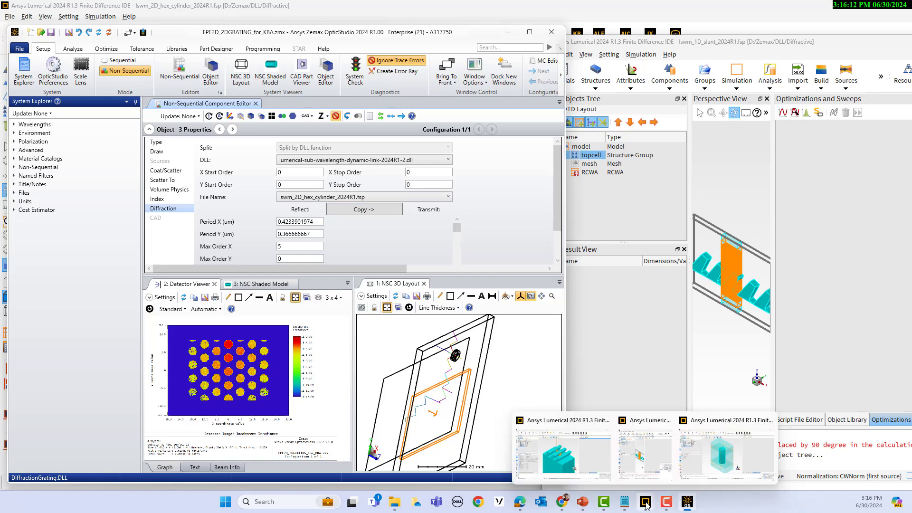
pyautogui.click(718, 461)
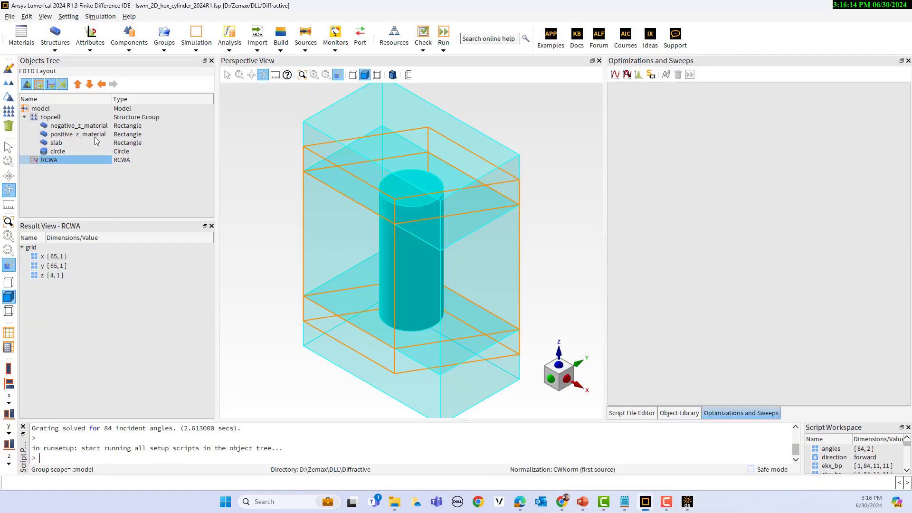
pyautogui.click(25, 117)
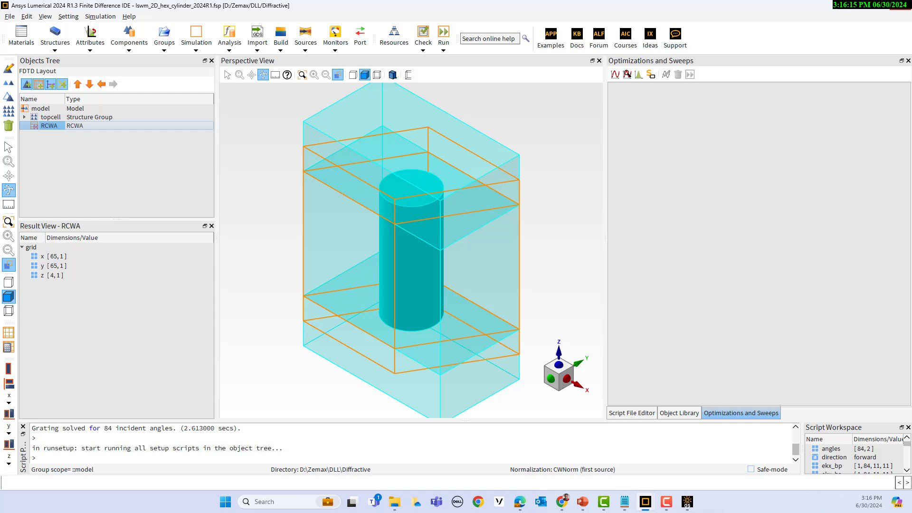
pyautogui.click(879, 6)
pyautogui.moveTo(427, 48); pyautogui.dragTo(662, 56)
pyautogui.click(473, 170)
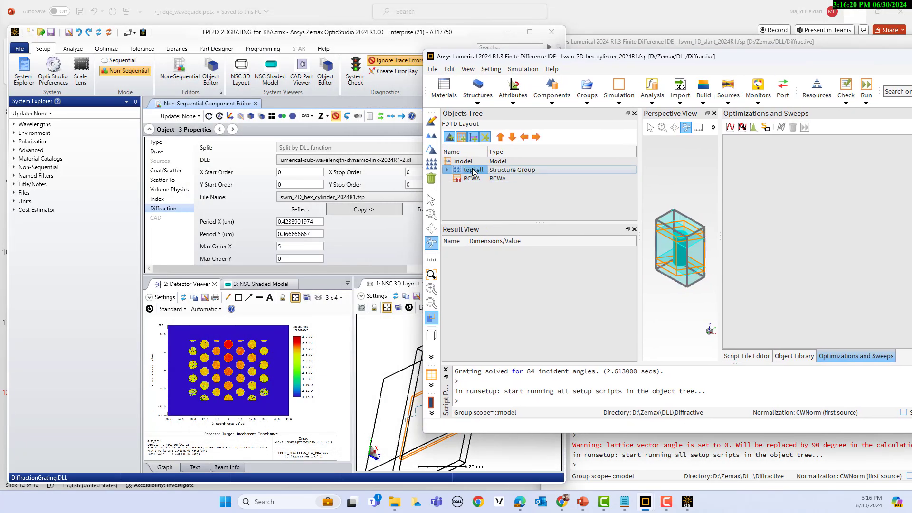
pyautogui.rightClick(473, 170)
pyautogui.click(486, 175)
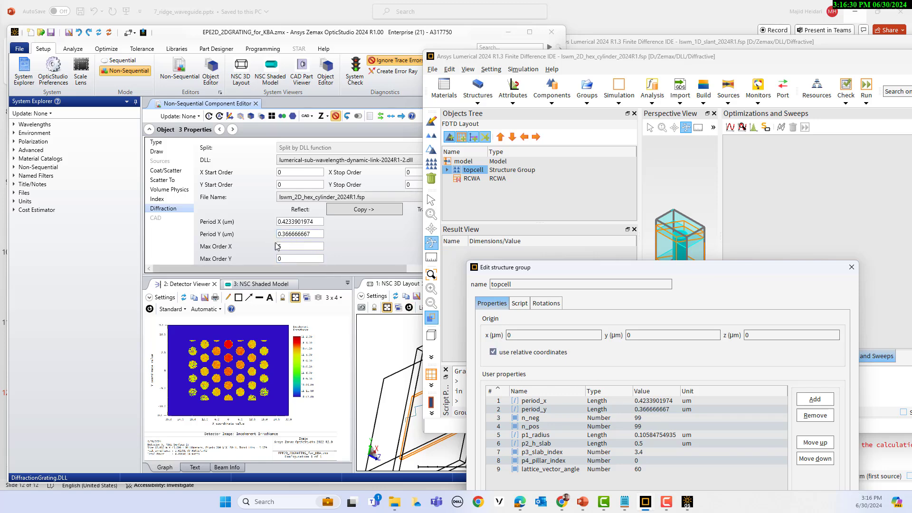
# - Compare the User Defined Object's diffraction parameters with topcell's user properties in the hex cylinder model
pyautogui.scroll(-1, 306, 249)
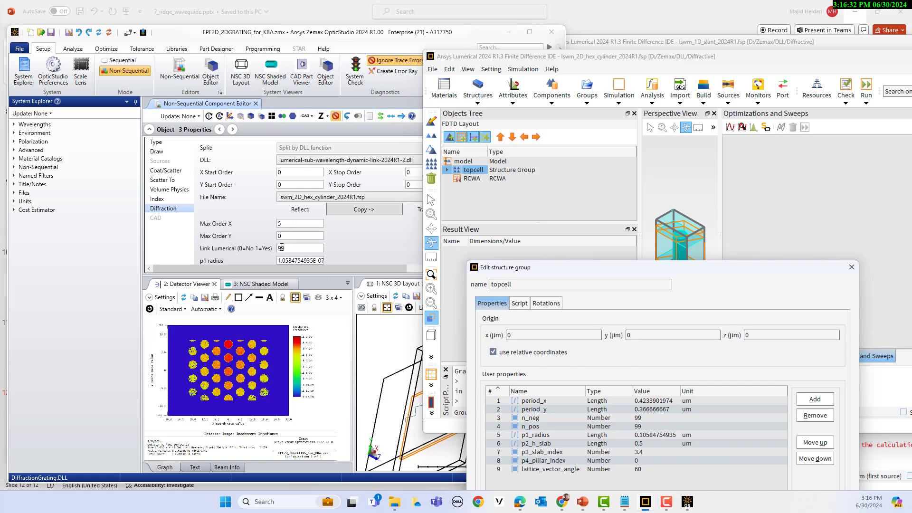
pyautogui.scroll(-1, 280, 252)
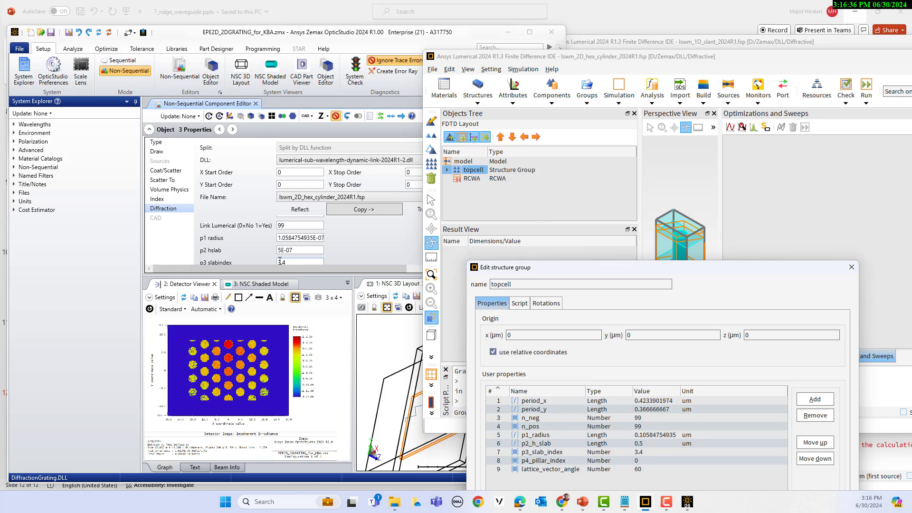
pyautogui.scroll(-2, 287, 263)
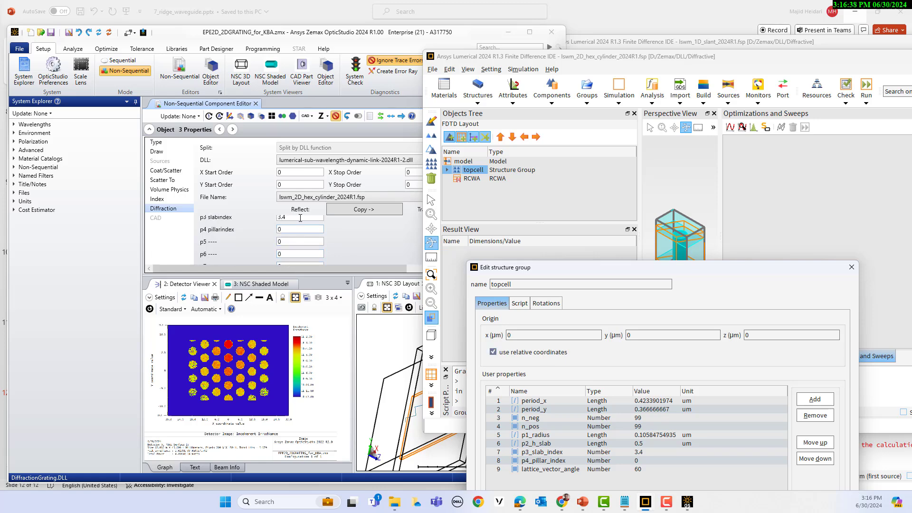
pyautogui.scroll(3, 300, 218)
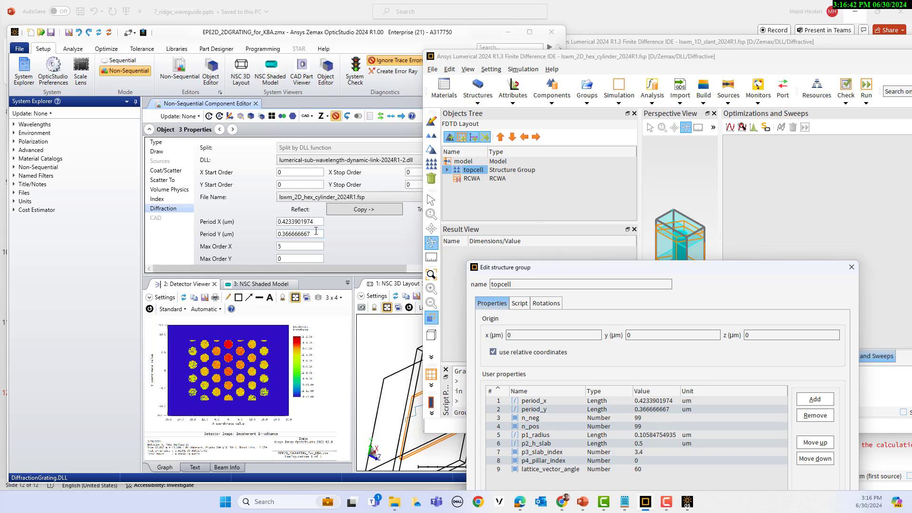
# - Set the User Defined Object's Period X to 0.5 um, close topcell's editor rejecting changes, and reopen it to check period_x
pyautogui.click(320, 222)
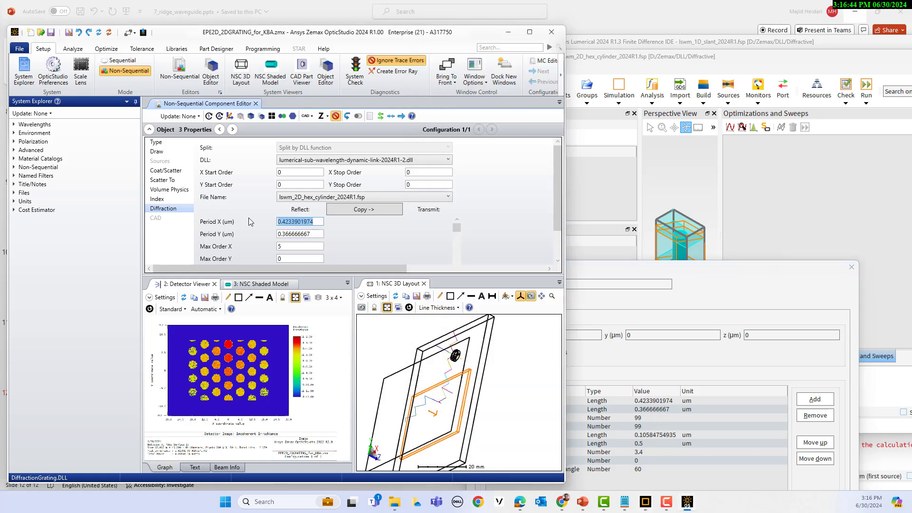
pyautogui.write('0.5')
pyautogui.click(713, 285)
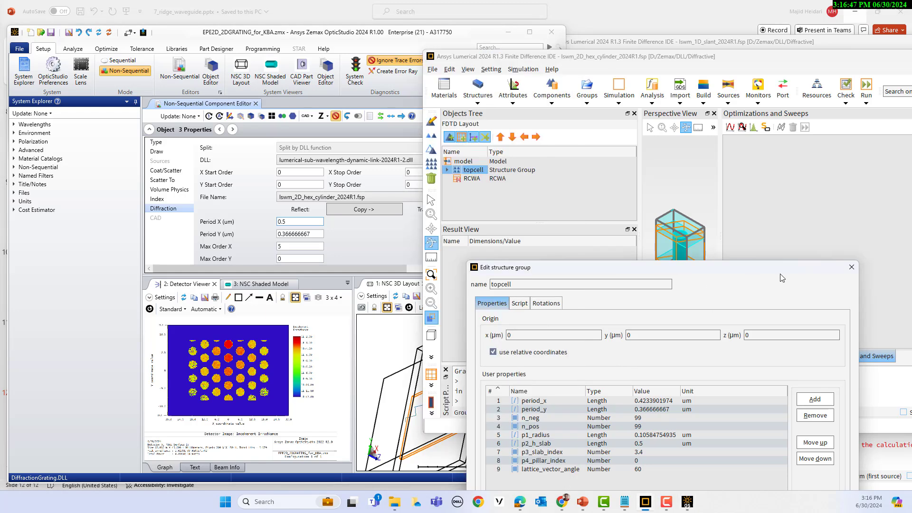
pyautogui.click(850, 269)
pyautogui.click(414, 253)
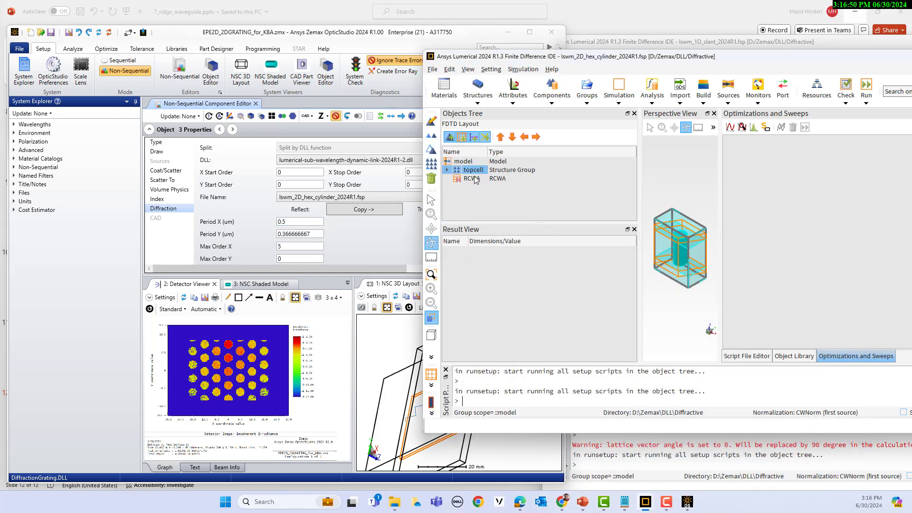
pyautogui.rightClick(473, 170)
pyautogui.click(489, 179)
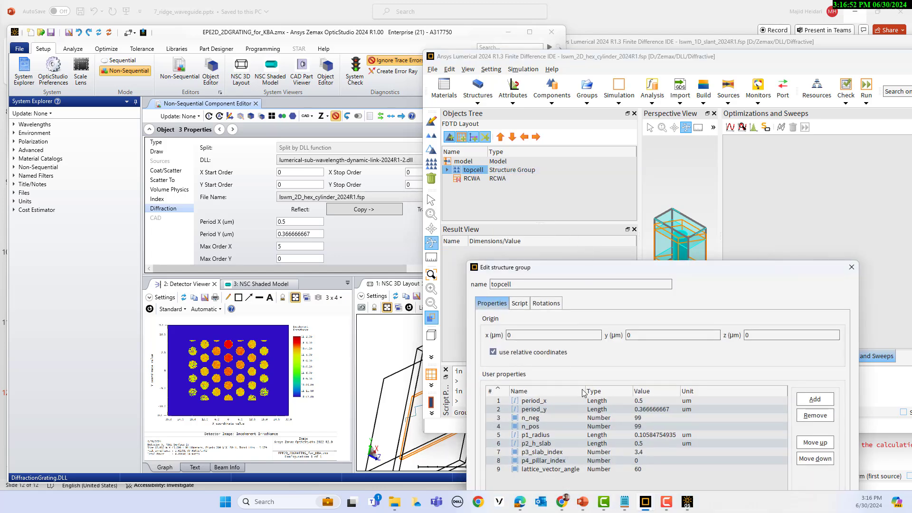
# - Try setting topcell's period_x to 0.4 um directly in Lumerical, and close the editor rejecting the changes
pyautogui.doubleClick(642, 401)
pyautogui.write('0.')
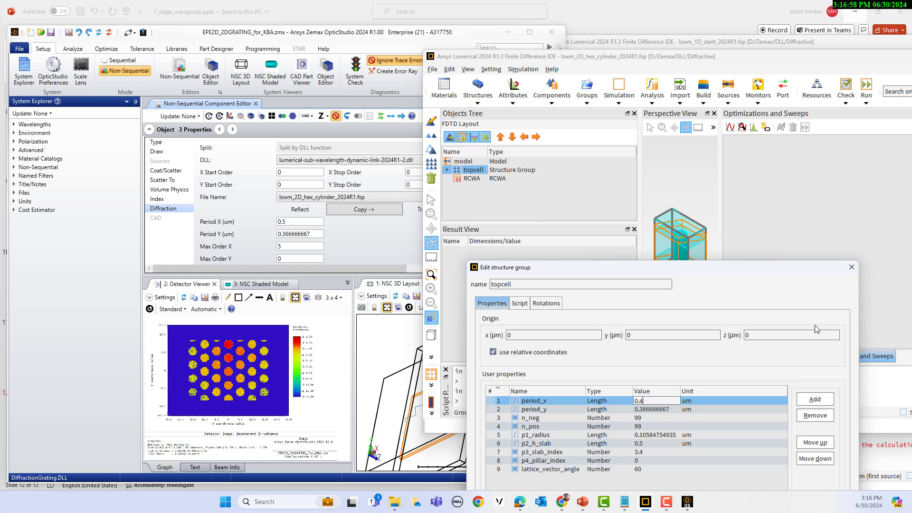
pyautogui.click(856, 273)
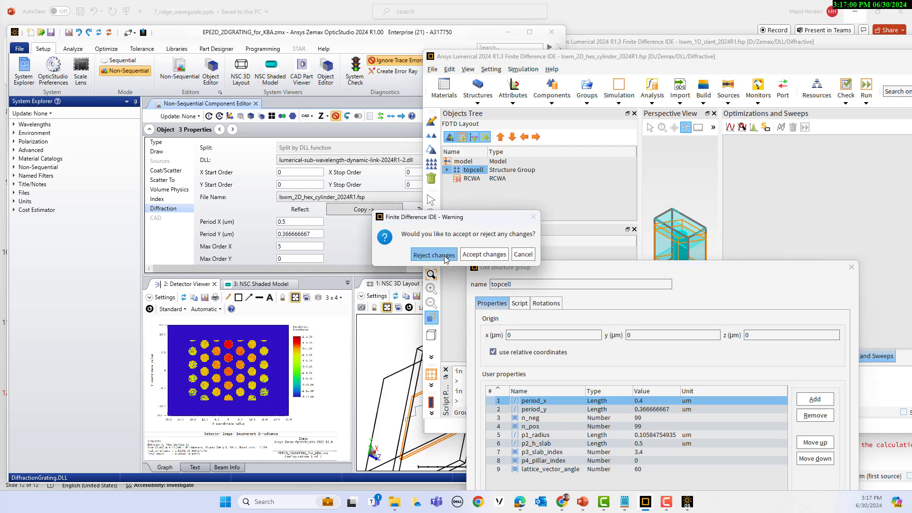
pyautogui.click(460, 259)
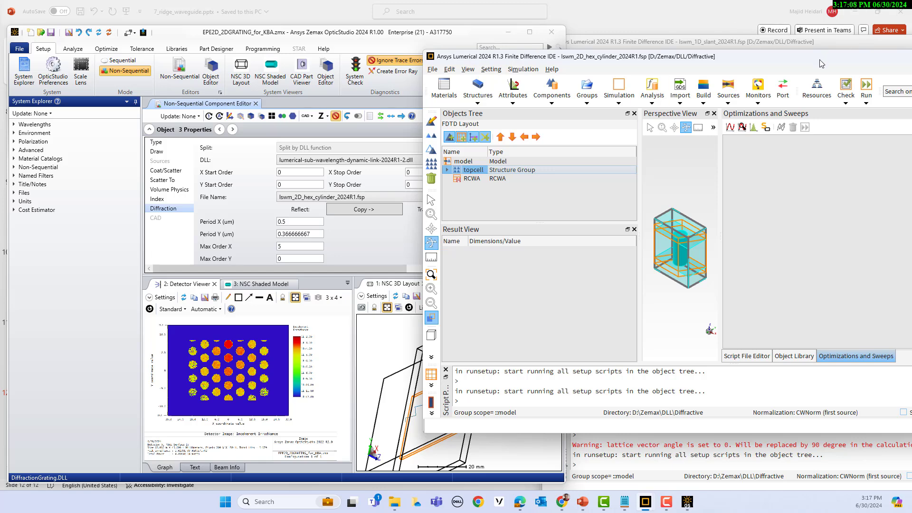
# - Return to OpticStudio's object list and point out the Diffraction Grating and the User Defined Object by selecting each in turn
pyautogui.moveTo(819, 58); pyautogui.dragTo(696, 62)
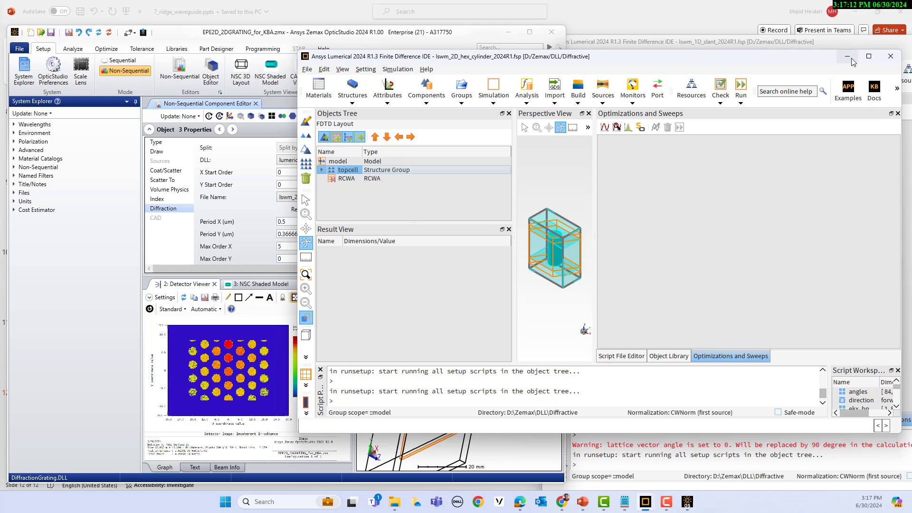
pyautogui.click(299, 36)
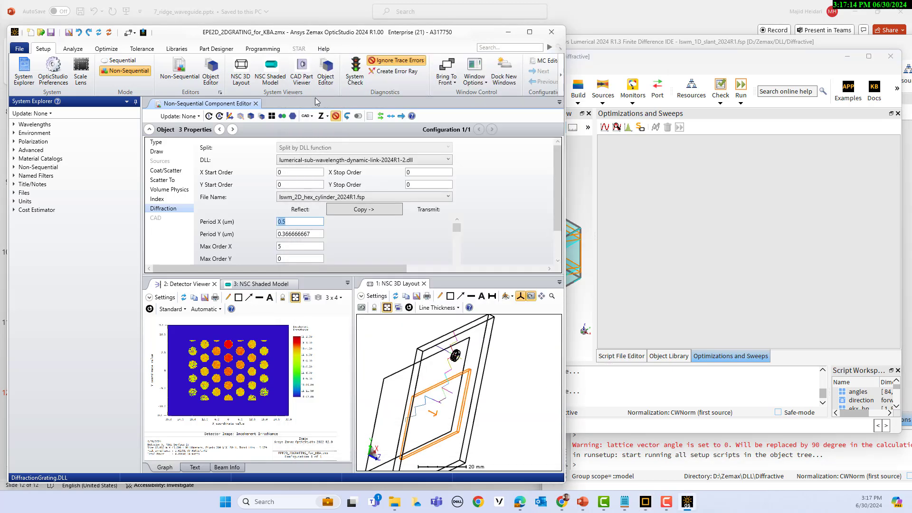
pyautogui.click(149, 130)
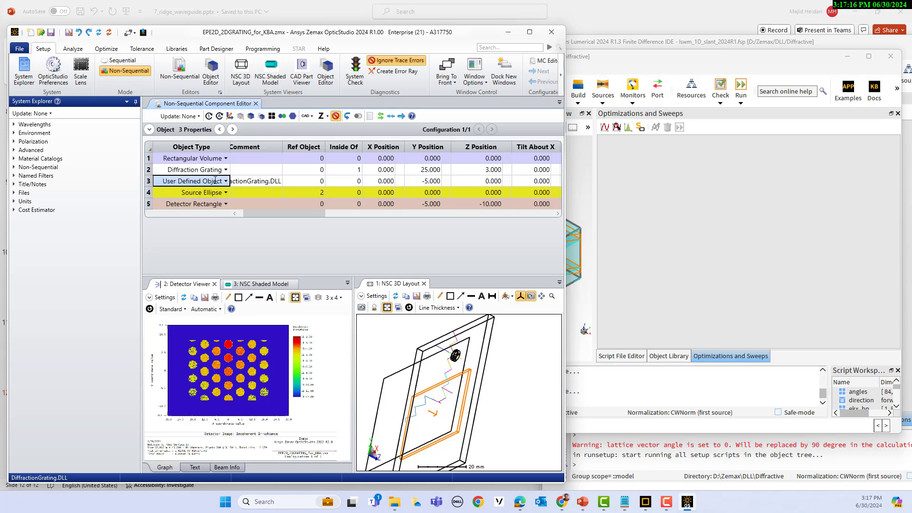
pyautogui.click(189, 170)
pyautogui.click(191, 180)
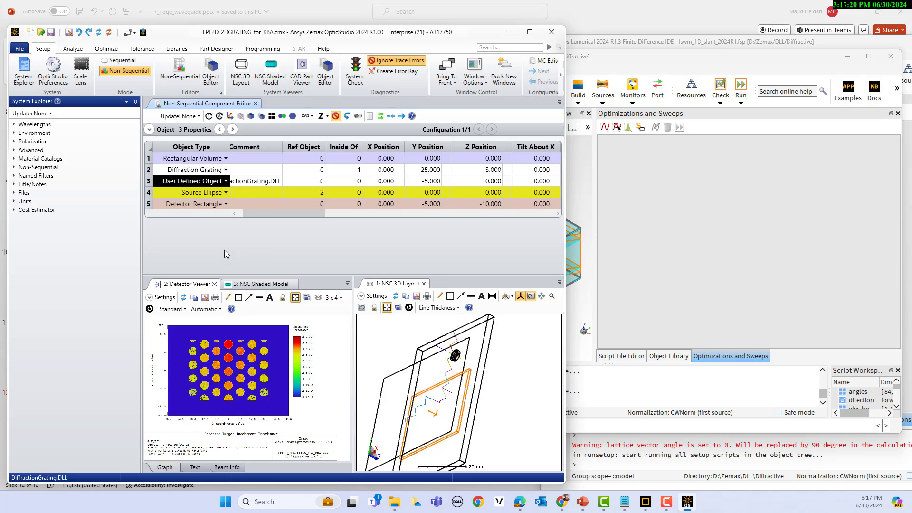
# - Point out the Source Ellipse, Detector Rectangle, Diffraction Grating and User Defined Object in the NSC Shaded Model and 3D Layout
pyautogui.click(201, 193)
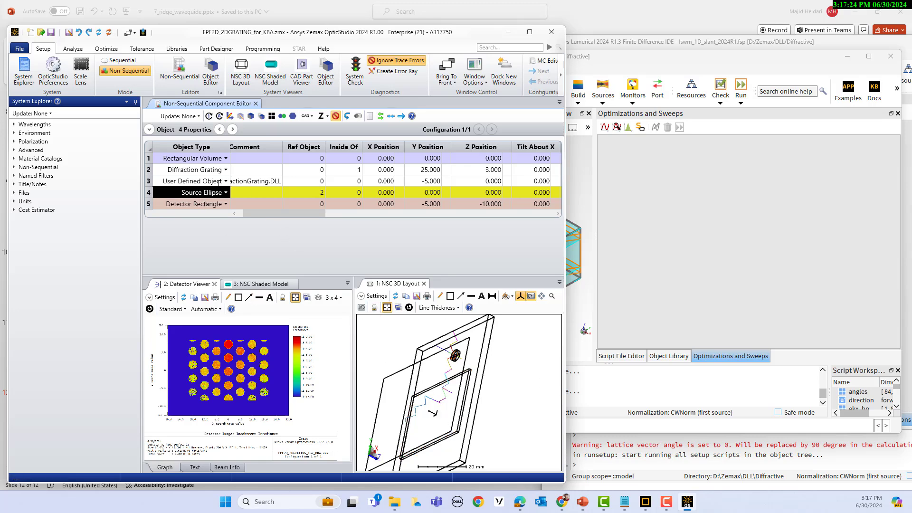
pyautogui.click(193, 204)
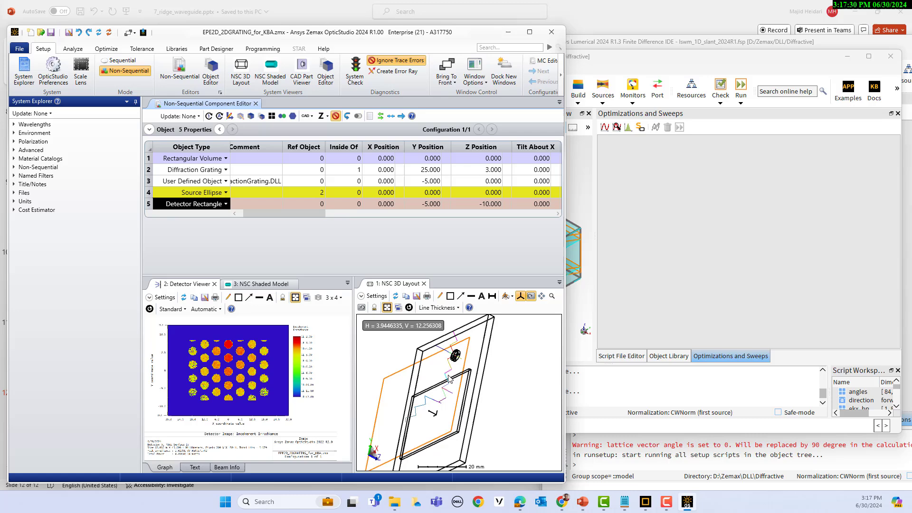
pyautogui.click(242, 285)
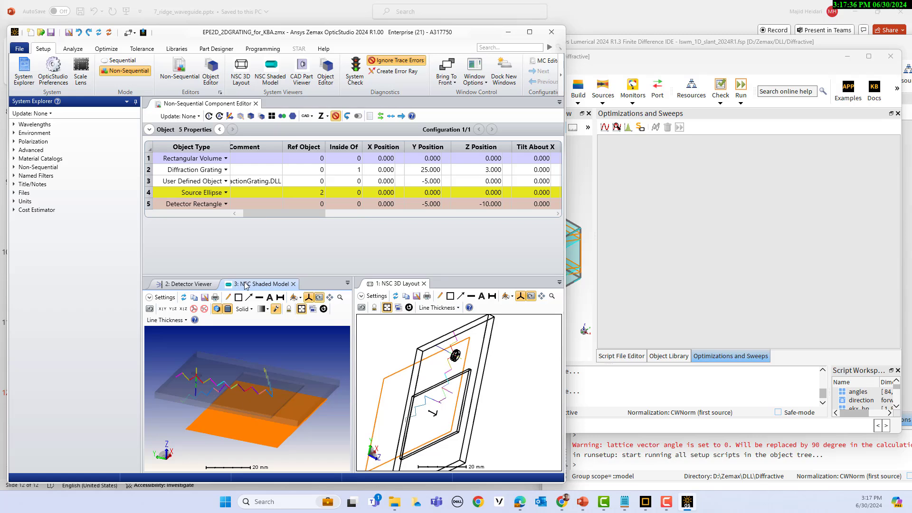
pyautogui.moveTo(193, 403)
pyautogui.mouseDown()
pyautogui.moveTo(209, 412)
pyautogui.moveTo(221, 383)
pyautogui.mouseUp()
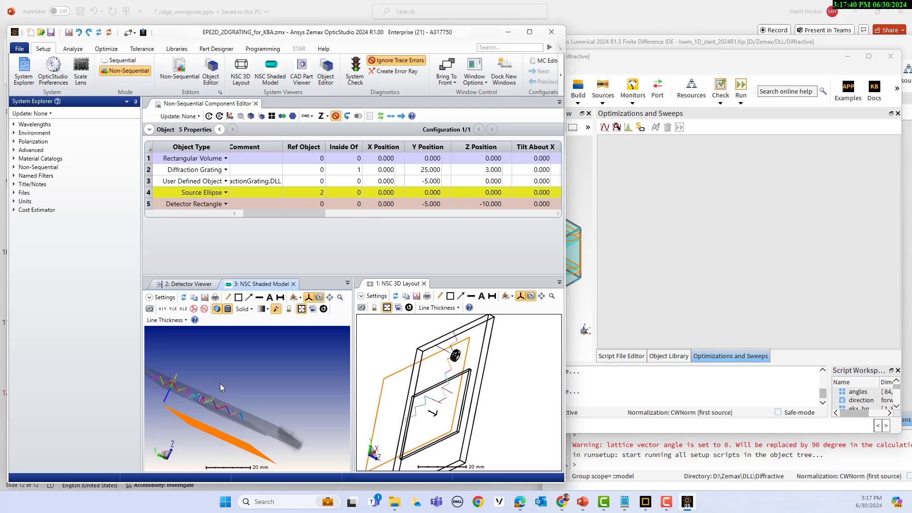
pyautogui.click(184, 170)
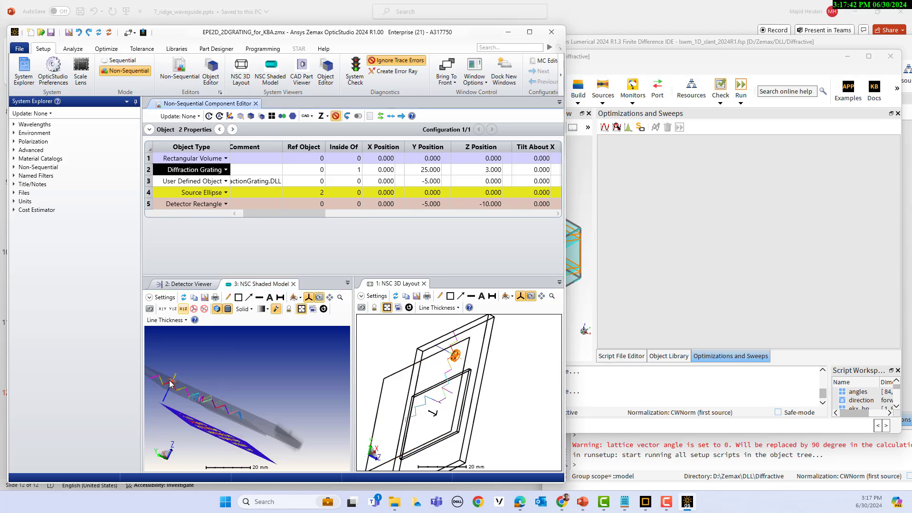
pyautogui.click(182, 181)
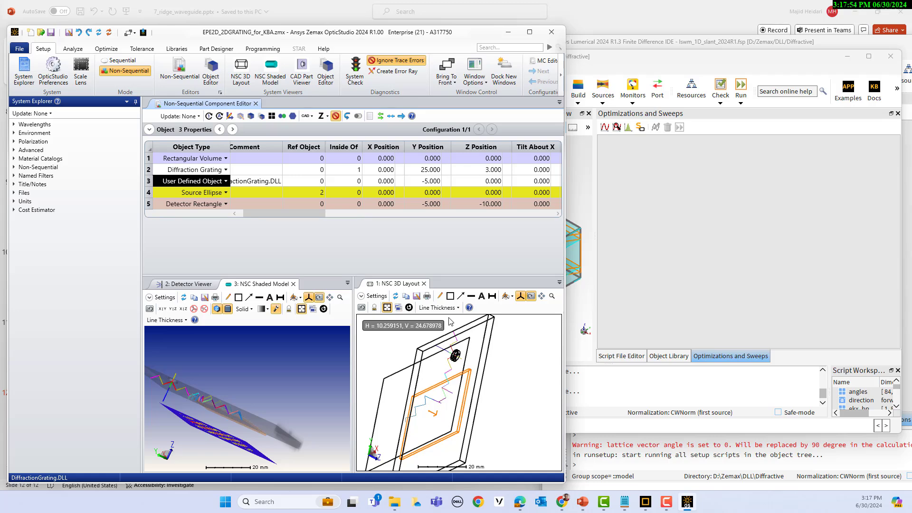
# - Show the Detector Viewer with the 1D slant Lumerical model alongside, and run a ray trace with the detectors cleared first
pyautogui.click(178, 284)
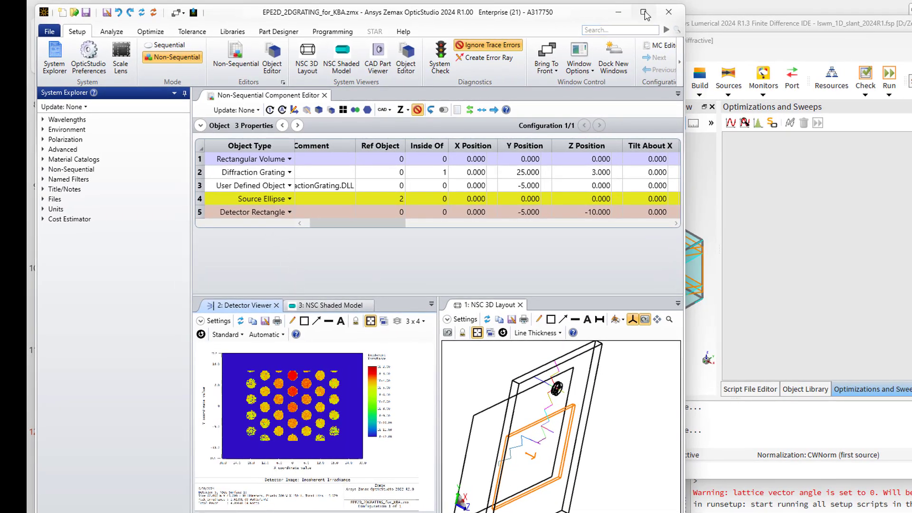
pyautogui.moveTo(646, 15)
pyautogui.click(785, 503)
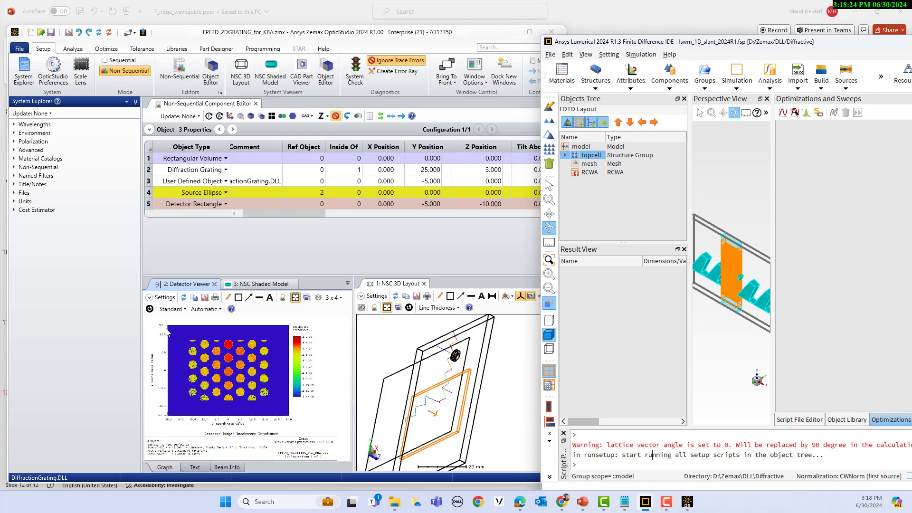
pyautogui.moveTo(177, 325)
pyautogui.click(79, 53)
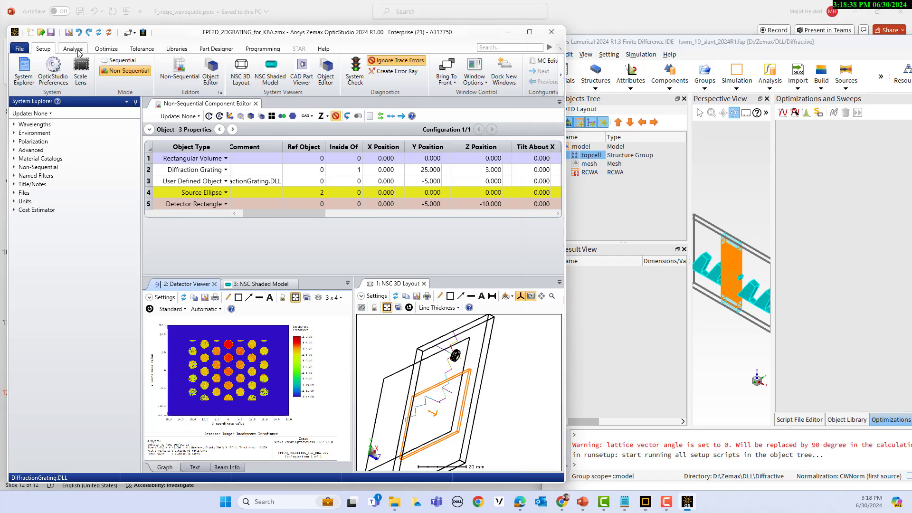
pyautogui.click(73, 48)
pyautogui.click(137, 73)
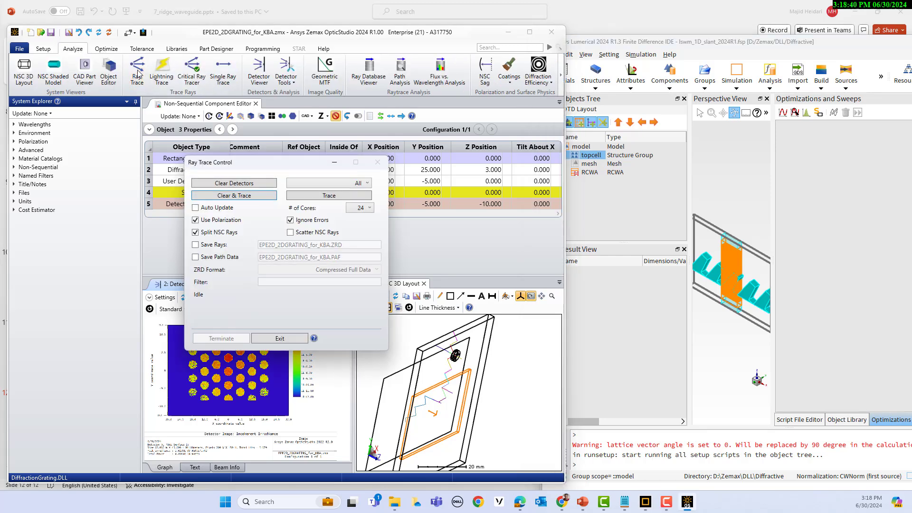
pyautogui.click(234, 198)
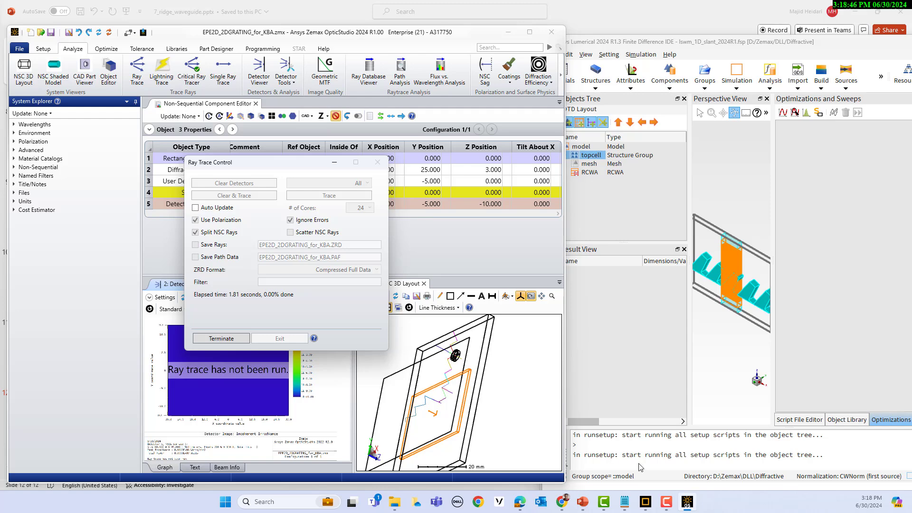
# - Watch the 1D slant and 2D hex cylinder Lumerical models during the trace, and return to OpticStudio to exit Ray Trace Control
pyautogui.click(602, 455)
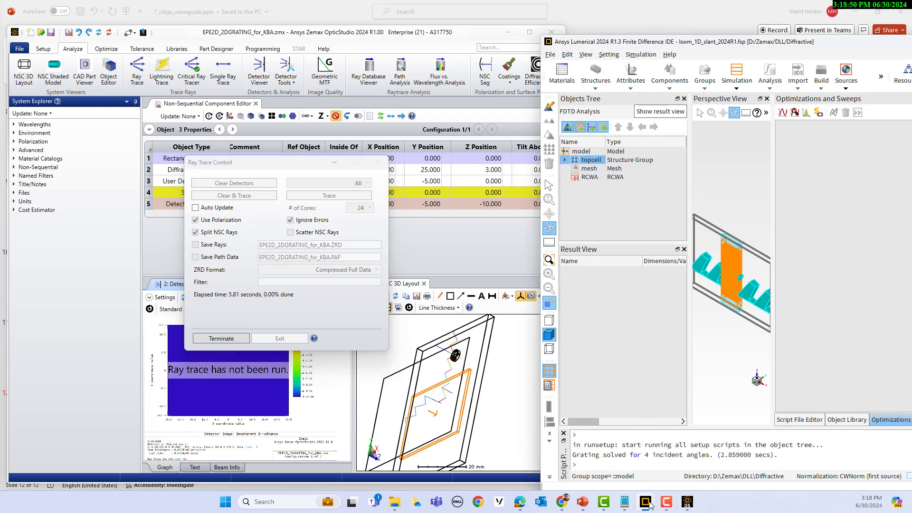
pyautogui.moveTo(646, 501)
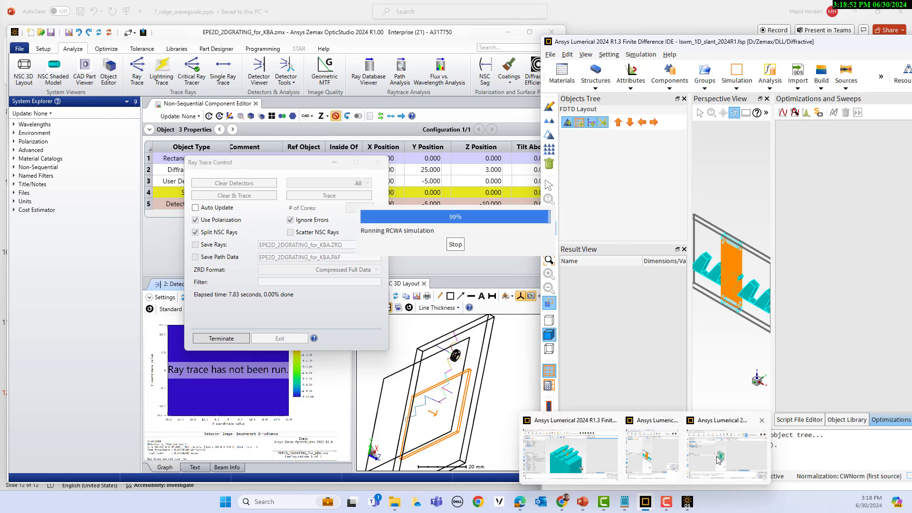
pyautogui.moveTo(725, 459)
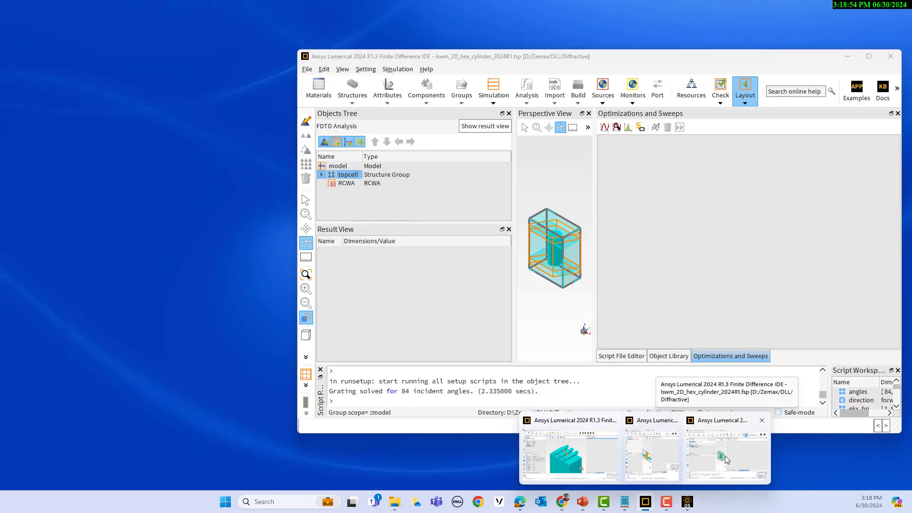
pyautogui.click(726, 459)
pyautogui.moveTo(688, 503)
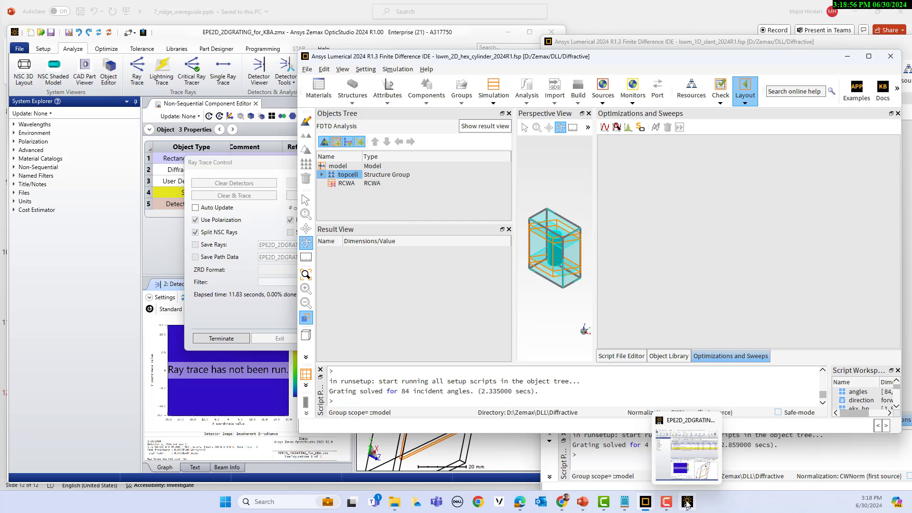
pyautogui.click(240, 234)
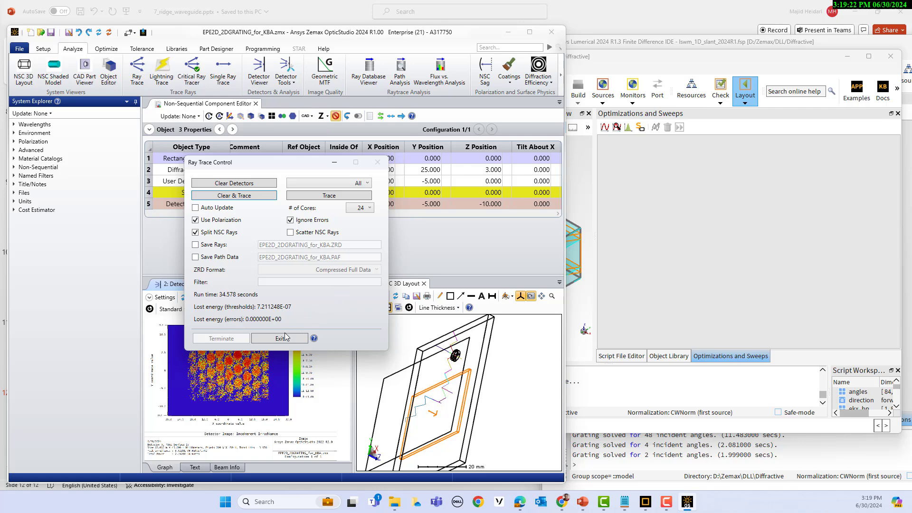
pyautogui.click(279, 339)
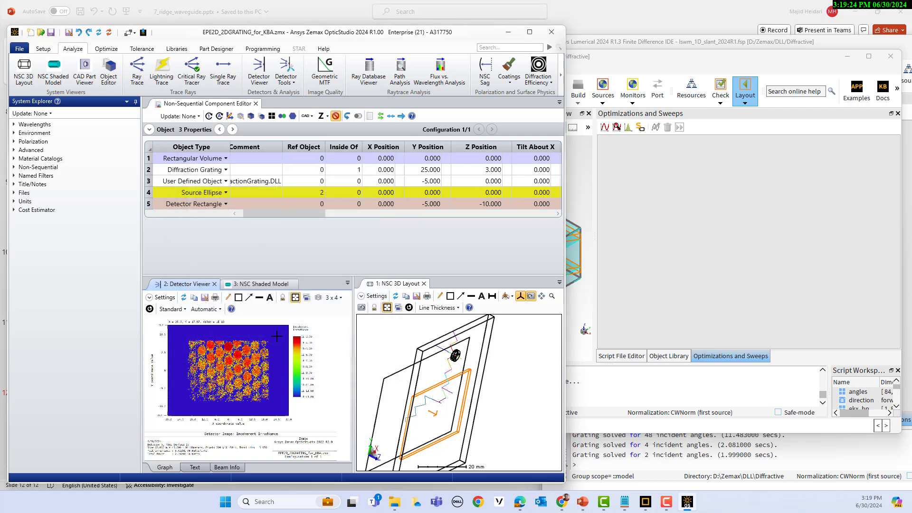
# - Set the Detector Viewer's scale to Linear and close its settings
pyautogui.click(150, 298)
pyautogui.click(312, 363)
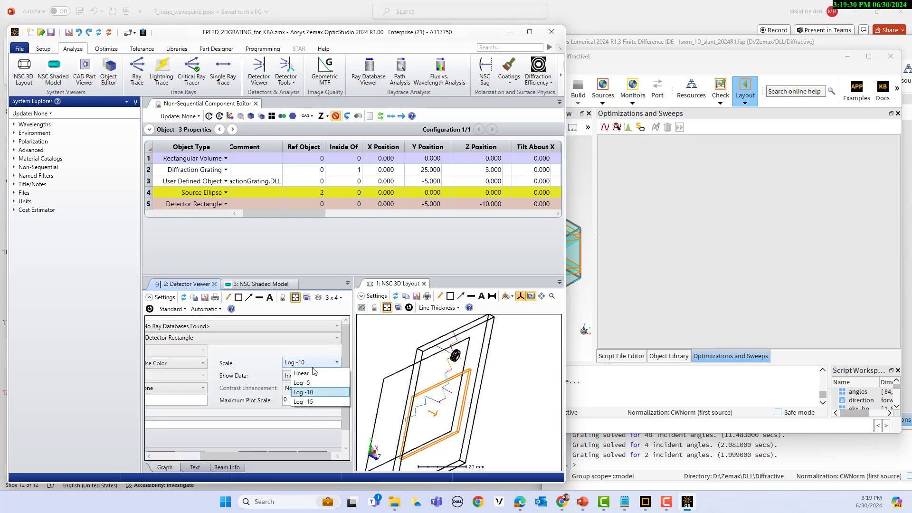
pyautogui.click(308, 373)
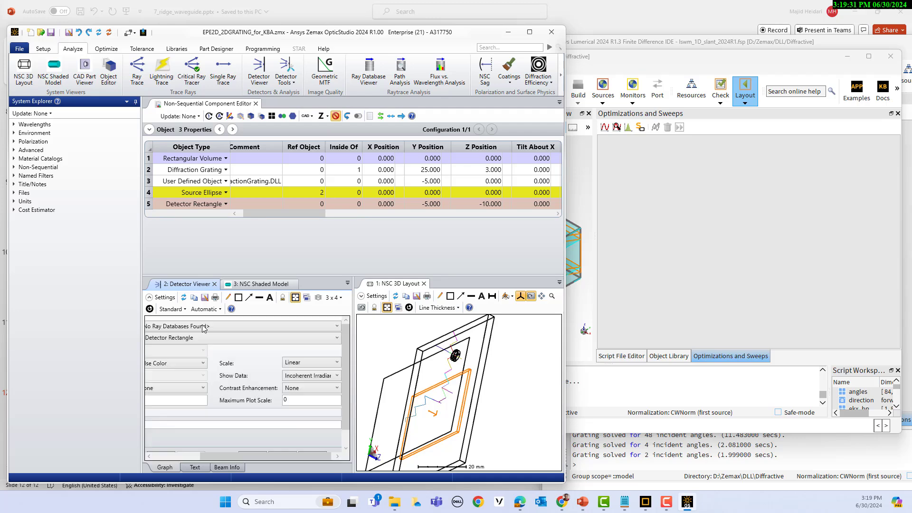
pyautogui.click(150, 299)
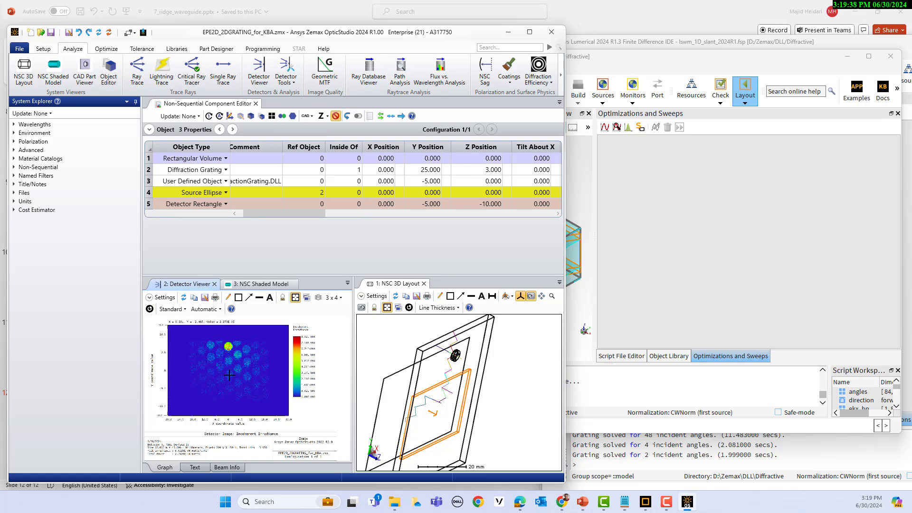
# - Read the peak irradiance and total power in the Detector Viewer's text listing
pyautogui.click(195, 469)
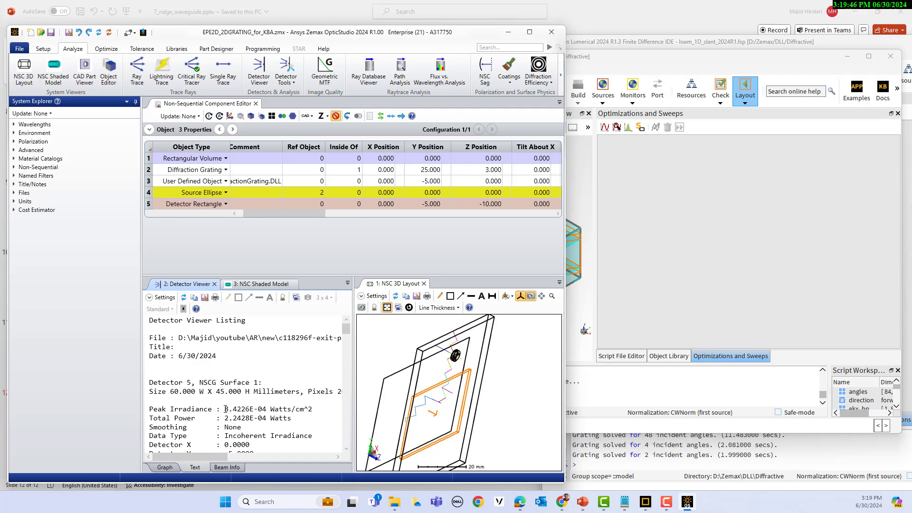
pyautogui.moveTo(225, 409); pyautogui.dragTo(288, 408)
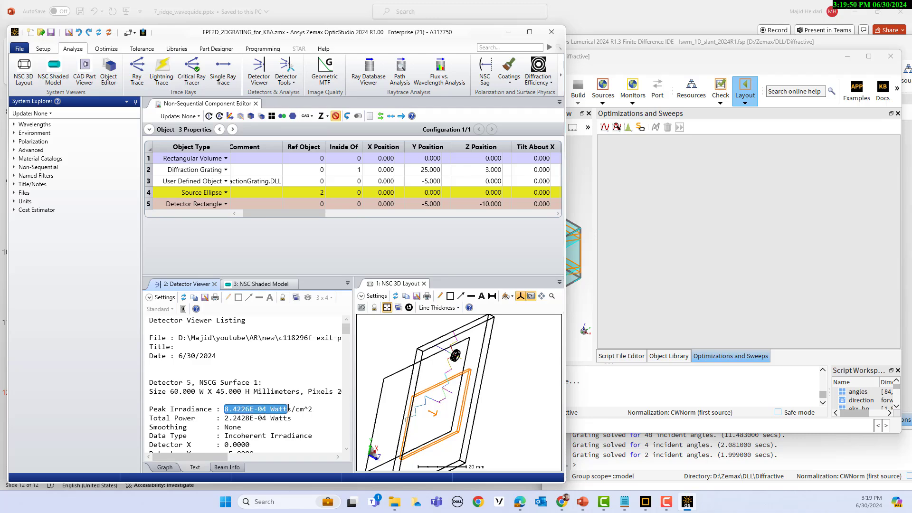
pyautogui.moveTo(289, 408); pyautogui.dragTo(316, 416)
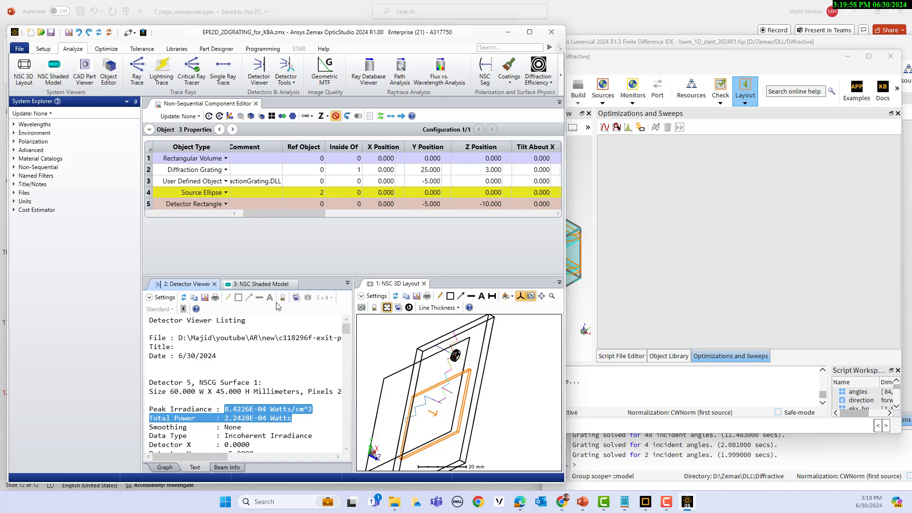
# - Set the Source Ellipse's # Layout Rays to 10 and update the NSC Shaded Model
pyautogui.click(278, 284)
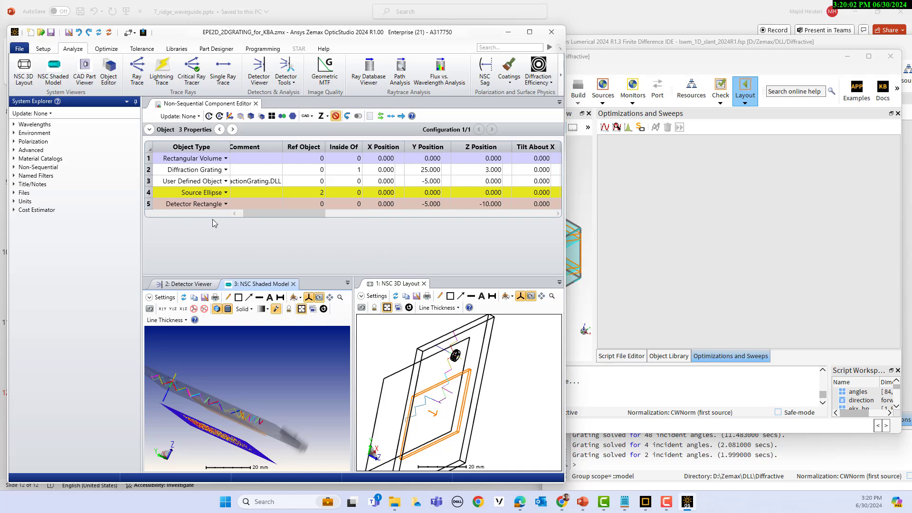
pyautogui.moveTo(267, 212); pyautogui.dragTo(300, 212)
pyautogui.rightClick(300, 212)
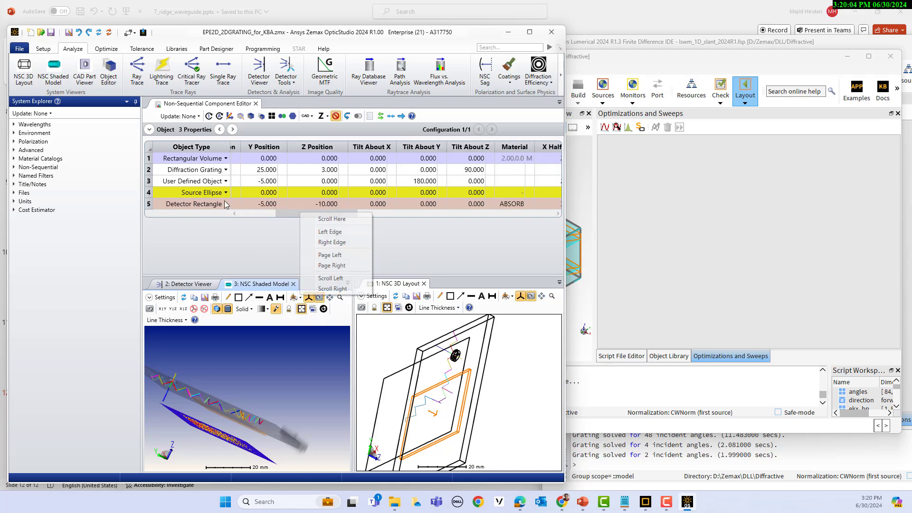
pyautogui.click(504, 192)
pyautogui.press('Right')
pyautogui.press('Right')
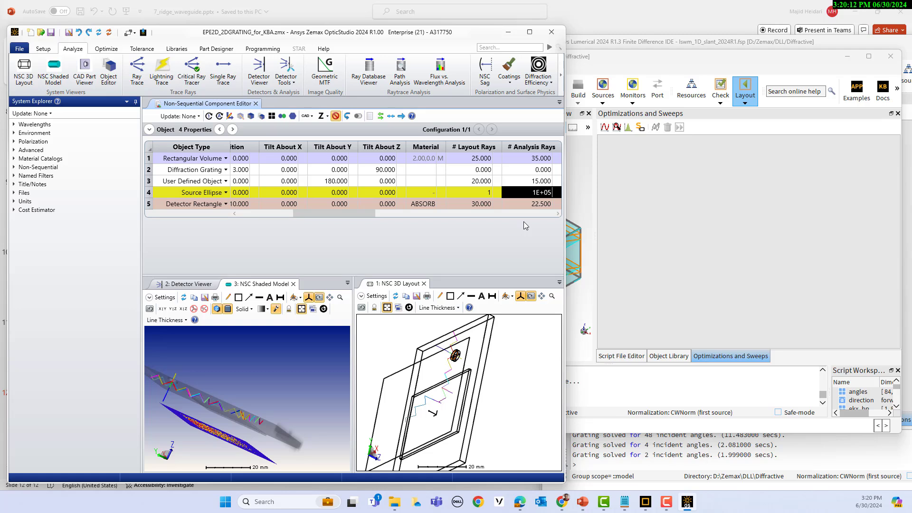
pyautogui.press('Left')
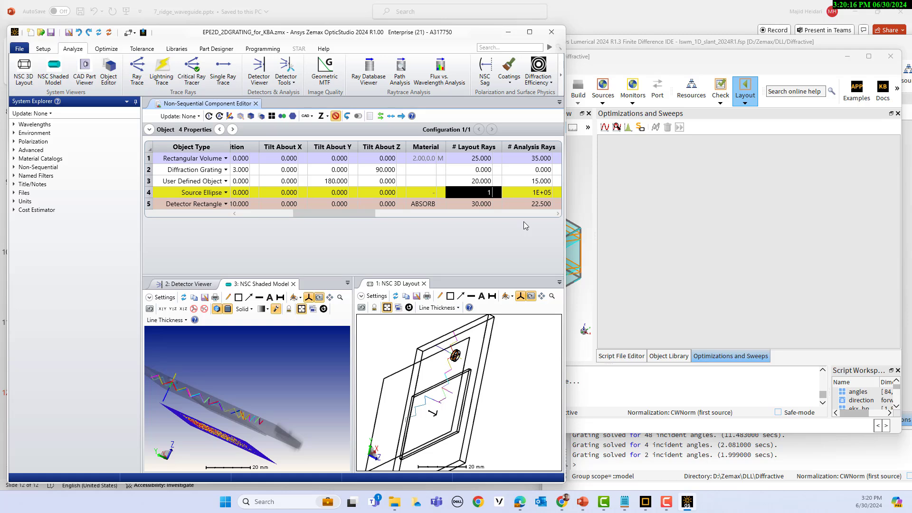
pyautogui.write('10')
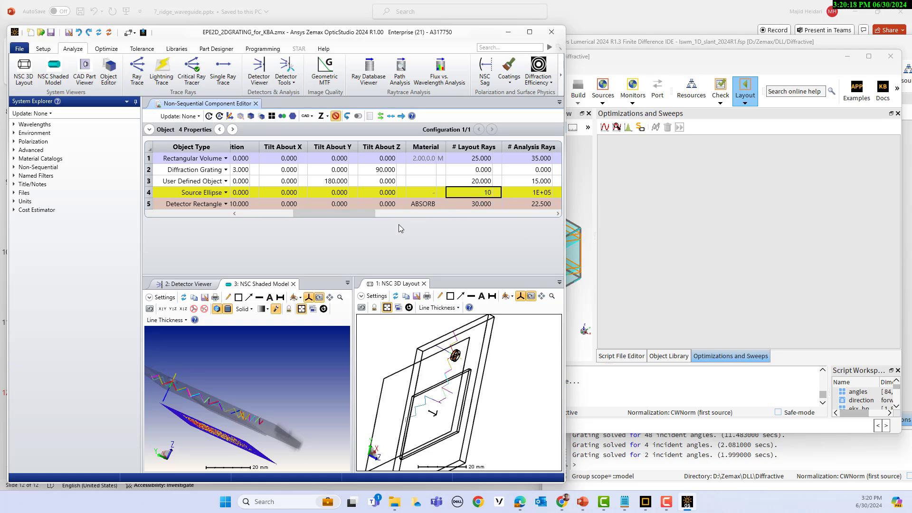
pyautogui.click(184, 300)
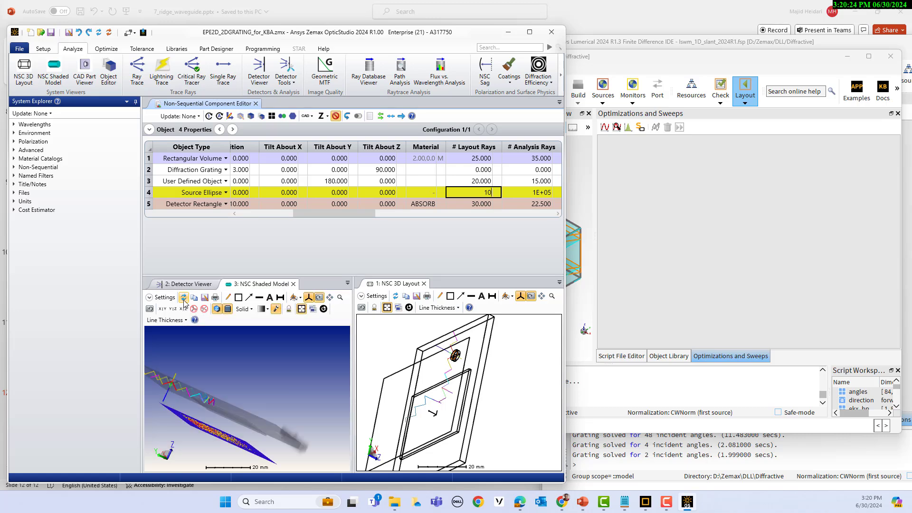
pyautogui.click(432, 355)
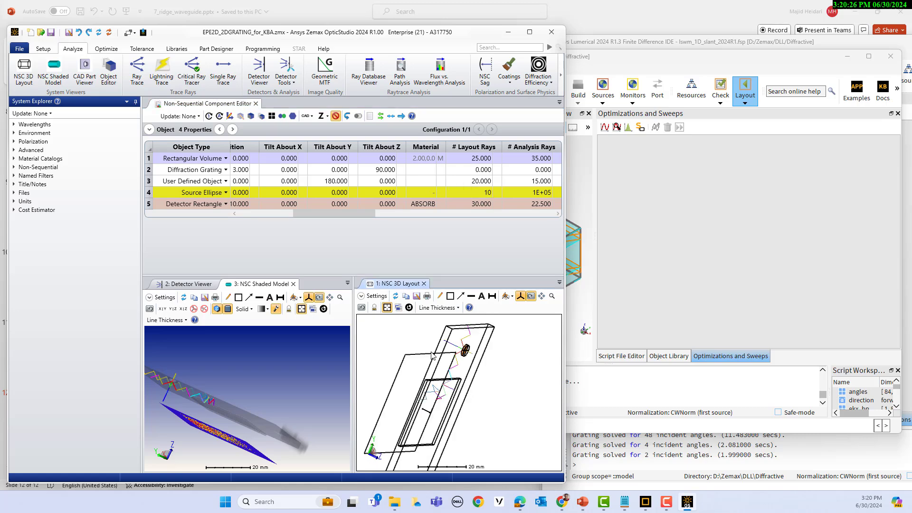
# - Clear the detectors and trace the rays again, and exit Ray Trace Control when it finishes
pyautogui.click(145, 79)
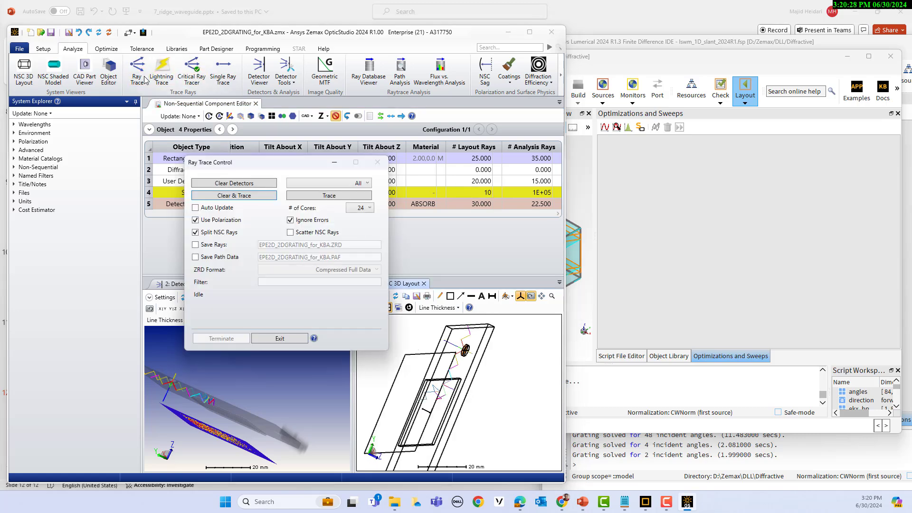
pyautogui.click(246, 197)
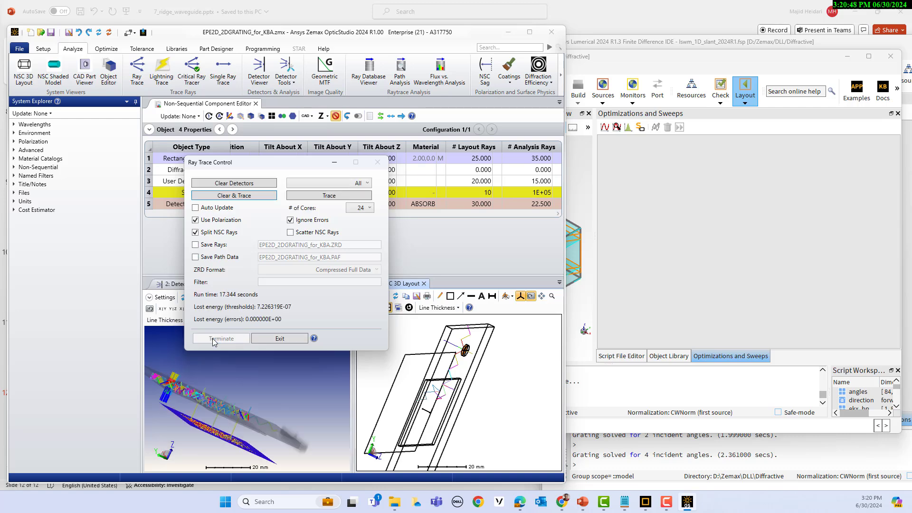
pyautogui.click(269, 336)
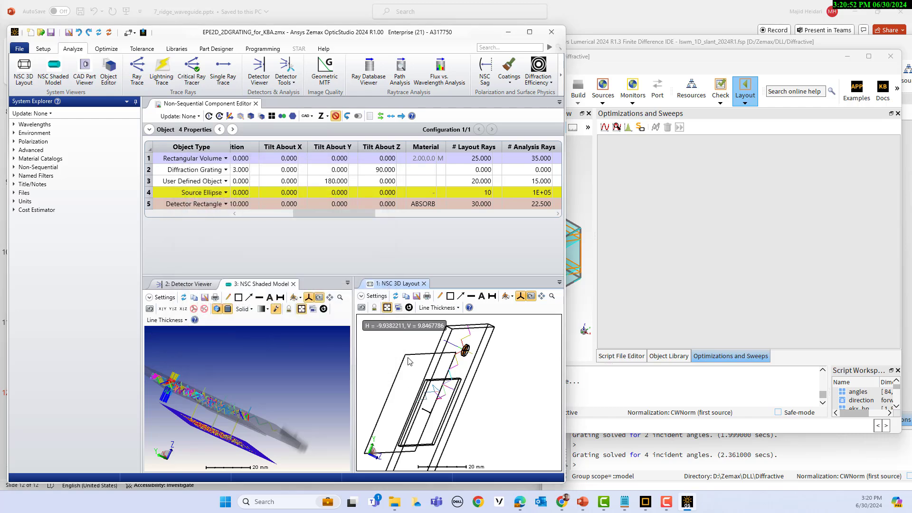
# - Color the rays in the NSC 3D Layout by Wavelength and close its settings
pyautogui.click(362, 297)
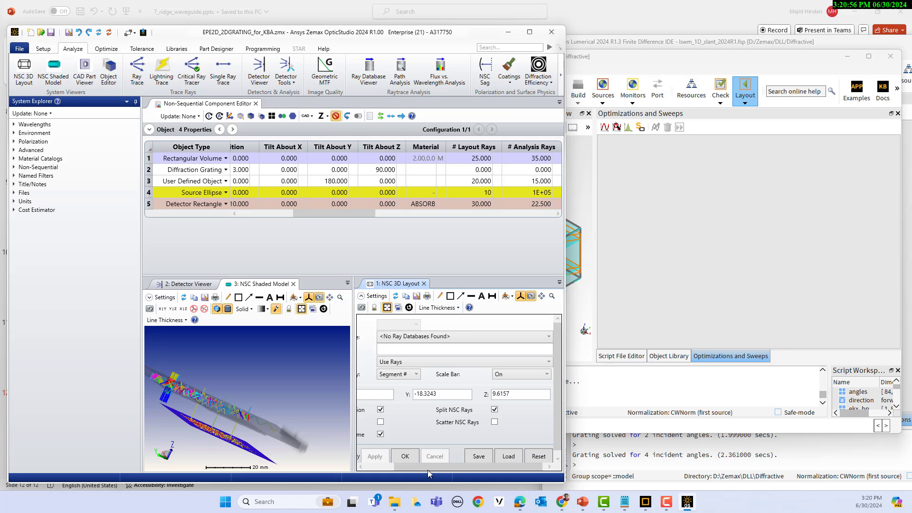
pyautogui.moveTo(395, 467); pyautogui.dragTo(366, 469)
pyautogui.rightClick(381, 467)
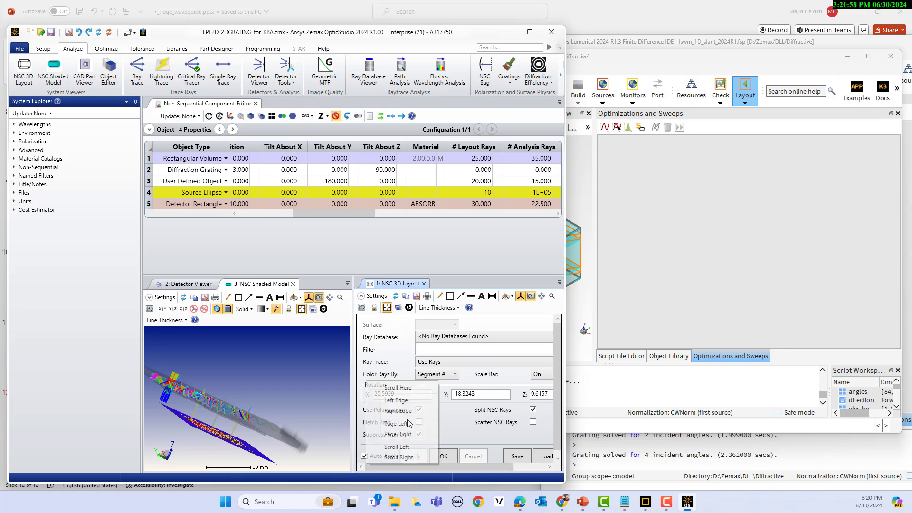
pyautogui.click(454, 375)
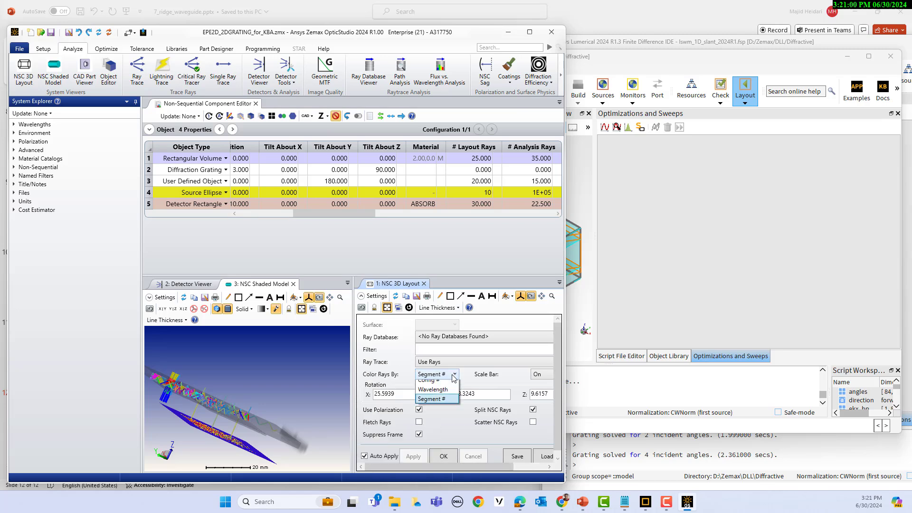
pyautogui.click(436, 414)
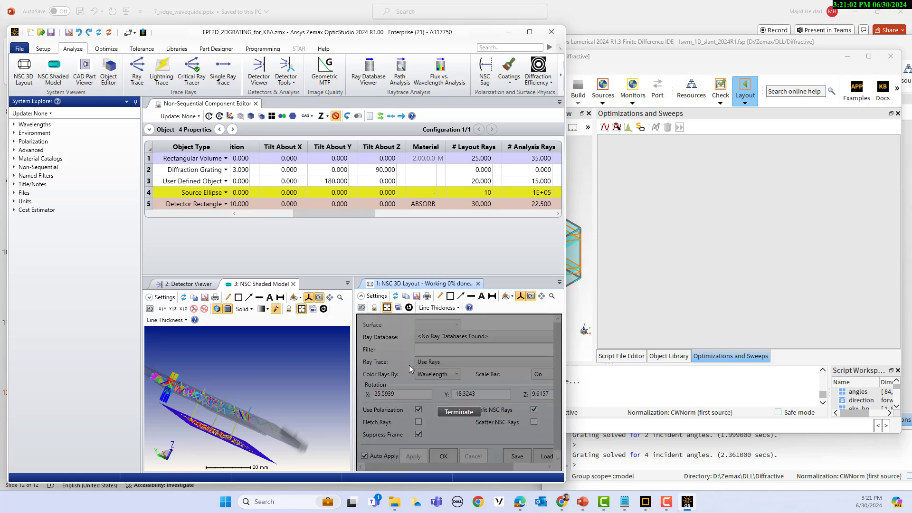
pyautogui.click(361, 297)
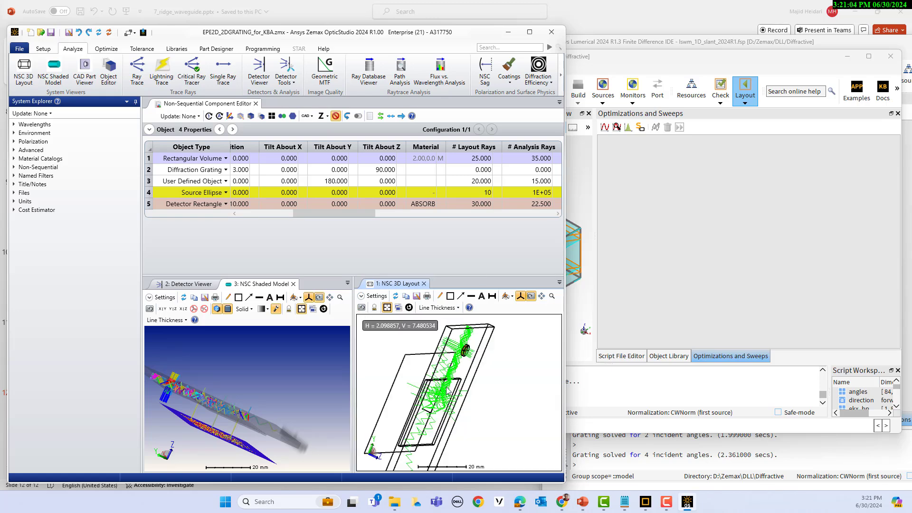
pyautogui.moveTo(394, 341); pyautogui.dragTo(414, 374)
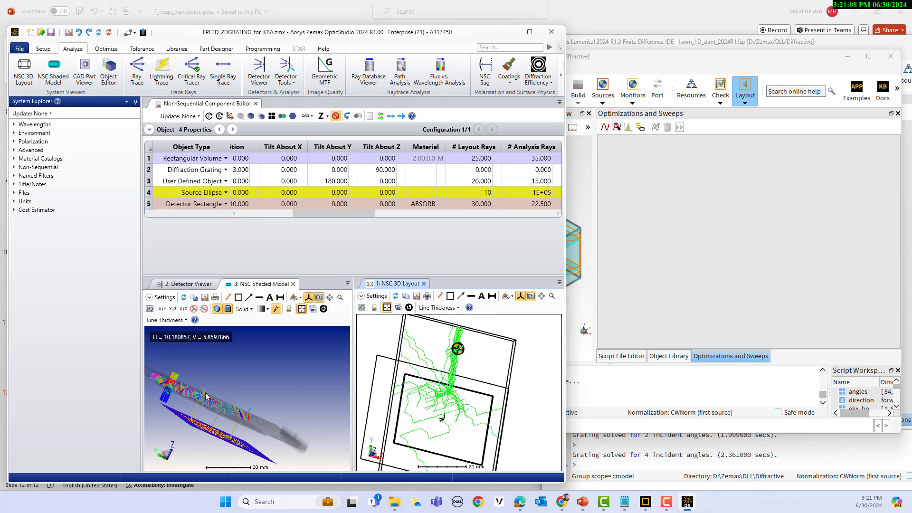
pyautogui.moveTo(199, 398); pyautogui.dragTo(167, 416)
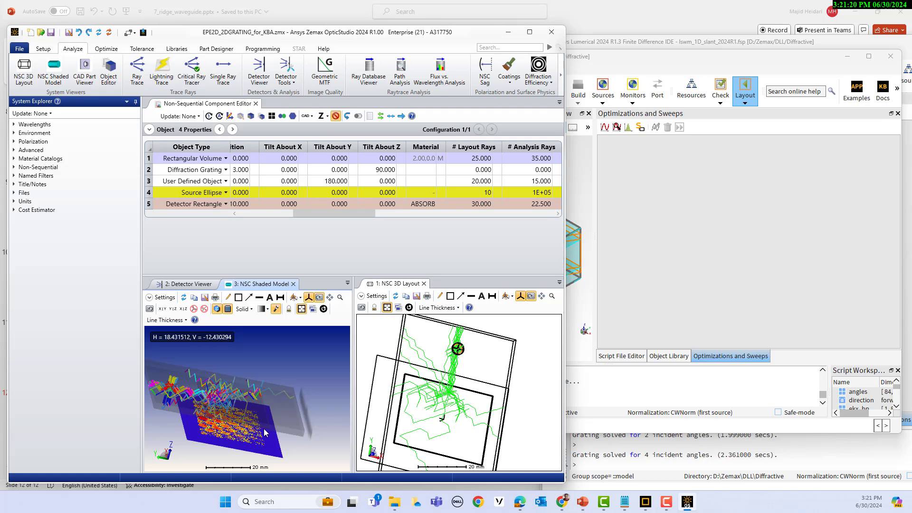
# - Switch to the Lumerical window of lswm_2D_hex_cylinder_2024R1.fsp and move it farther aside from the OpticStudio window
pyautogui.click(760, 66)
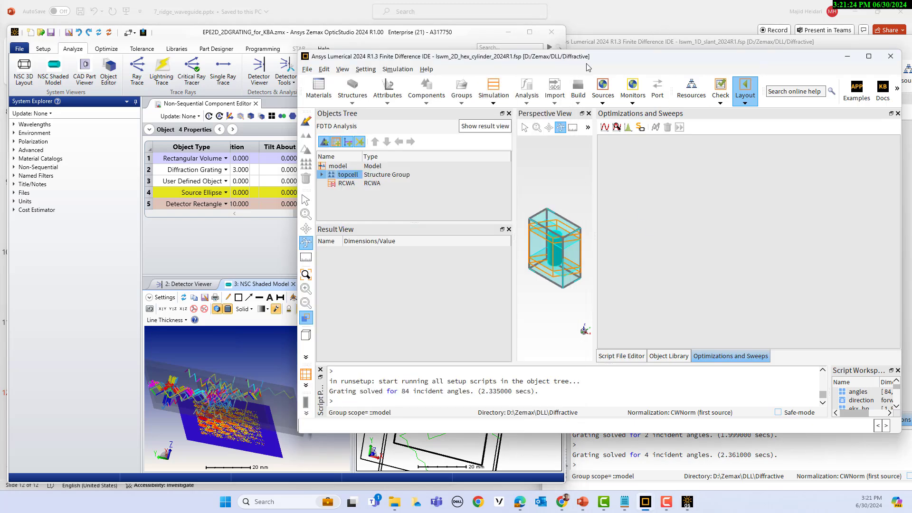
pyautogui.rightClick(648, 70)
pyautogui.click(636, 65)
pyautogui.moveTo(636, 65); pyautogui.dragTo(669, 65)
pyautogui.press('alt')
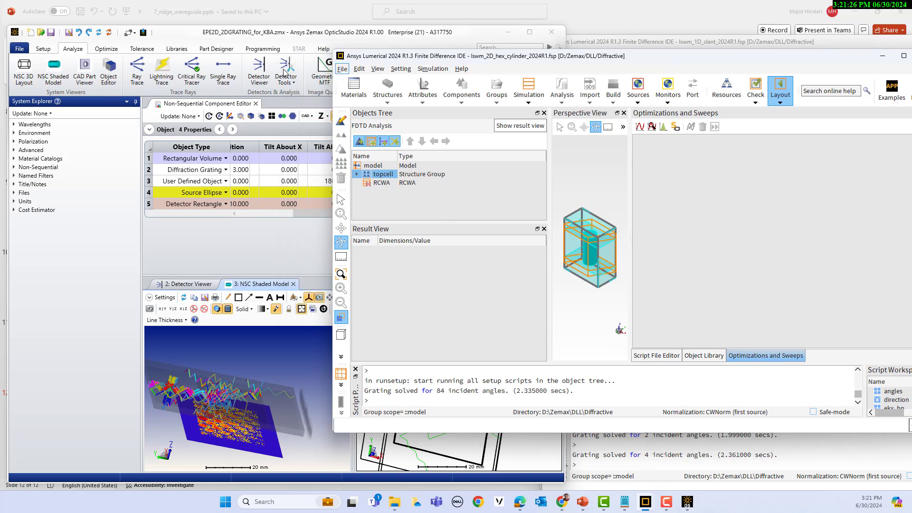
# - Read the peak irradiance in OpticStudio's Detector Viewer text listing as a reference for the current grating period
pyautogui.click(187, 284)
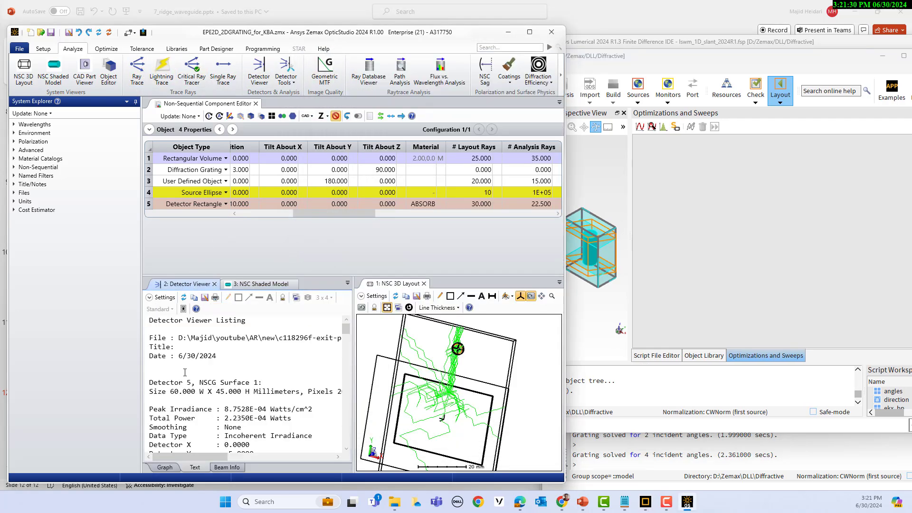
pyautogui.moveTo(283, 409); pyautogui.dragTo(314, 409)
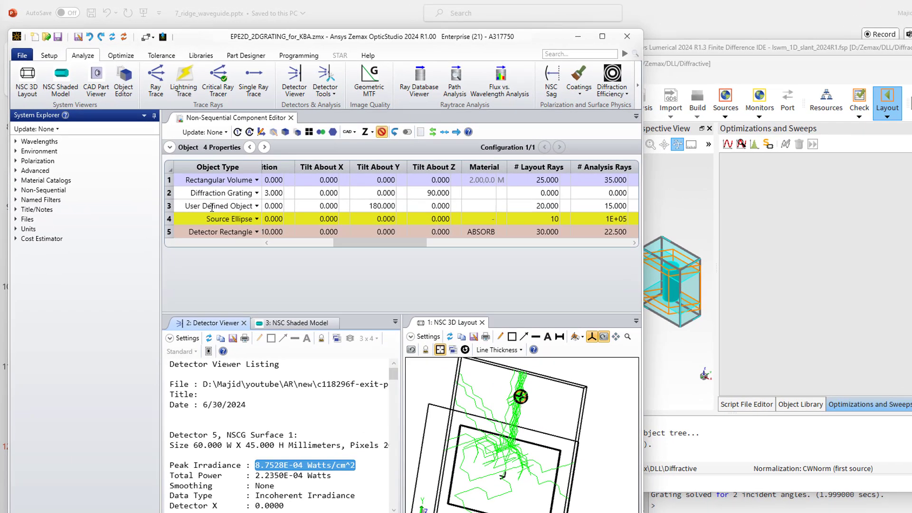
# - Set the Diffraction Grating object's reflect Period X to 0.4 um in its diffraction properties
pyautogui.click(197, 175)
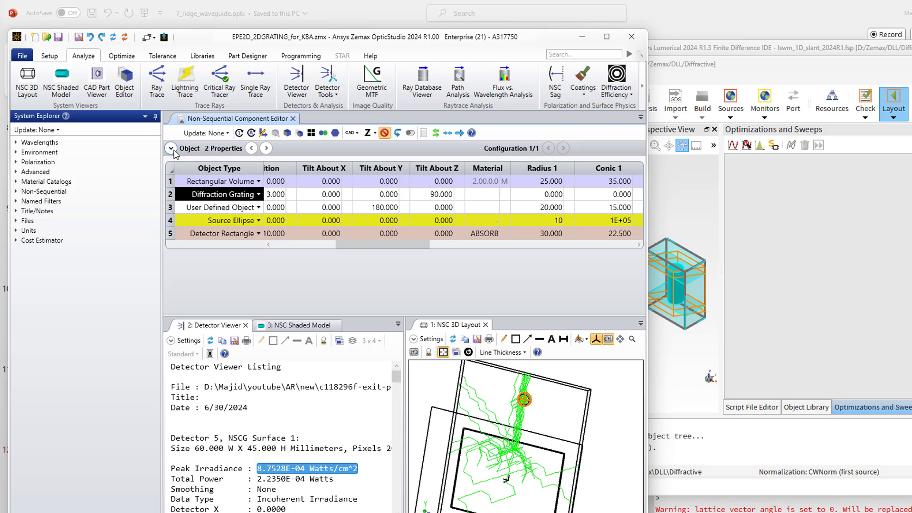
pyautogui.click(170, 148)
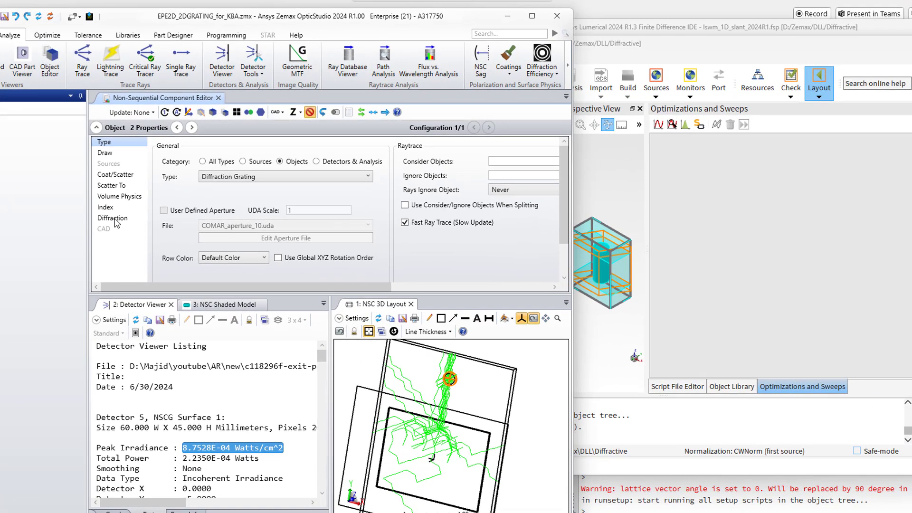
pyautogui.click(114, 218)
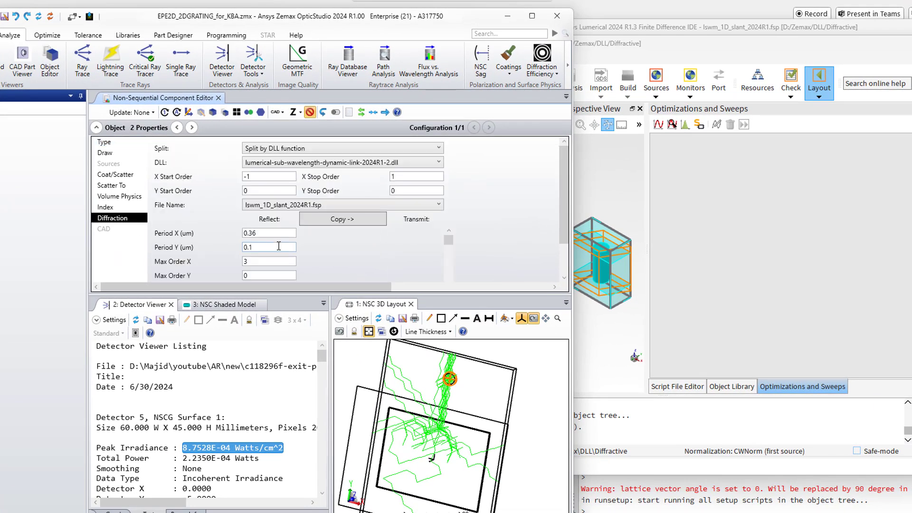
pyautogui.click(264, 233)
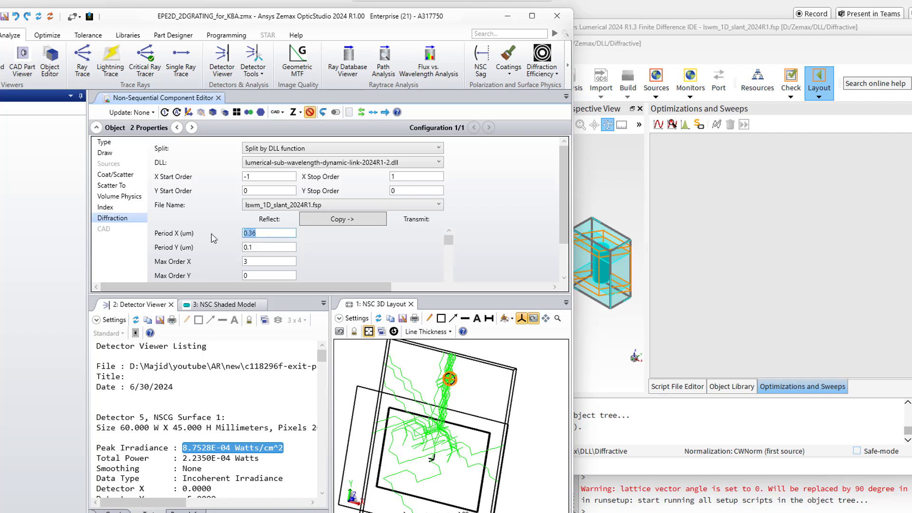
pyautogui.write('0.4')
pyautogui.click(268, 248)
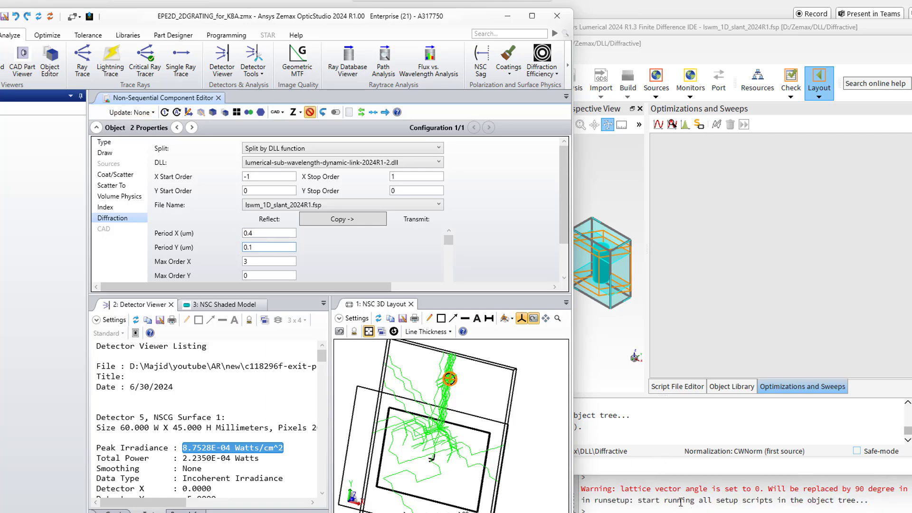
# - Clear the detectors and retrace the rays with the changed period, checking both Lumerical grating windows during the run, and exit Ray Trace Control
pyautogui.click(85, 67)
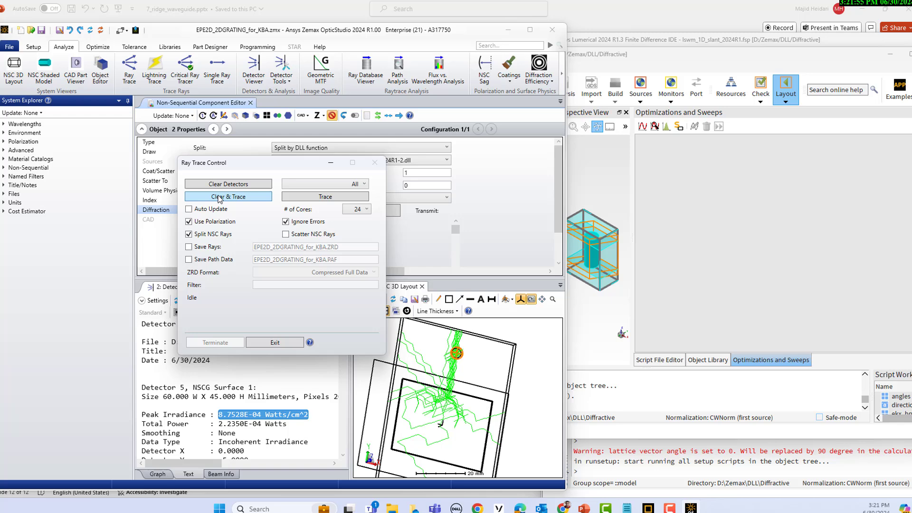
pyautogui.click(190, 205)
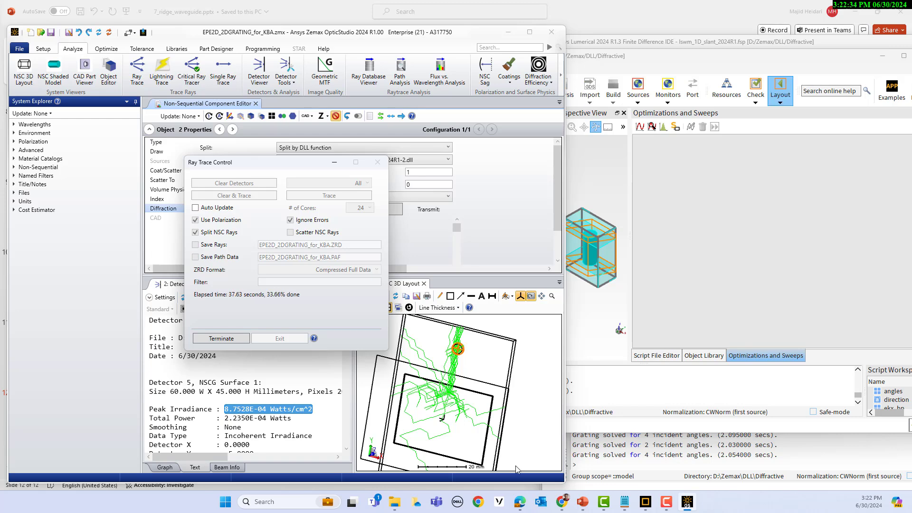
pyautogui.click(666, 449)
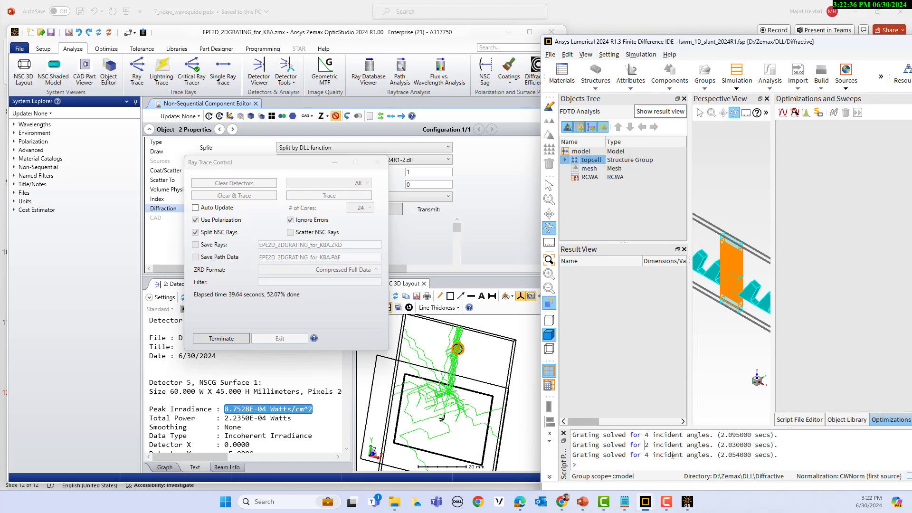
pyautogui.moveTo(651, 503)
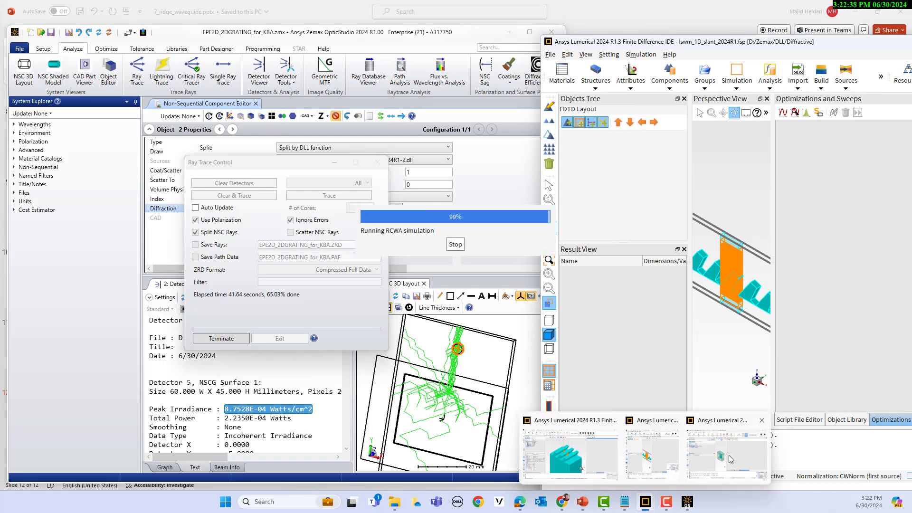
pyautogui.click(693, 473)
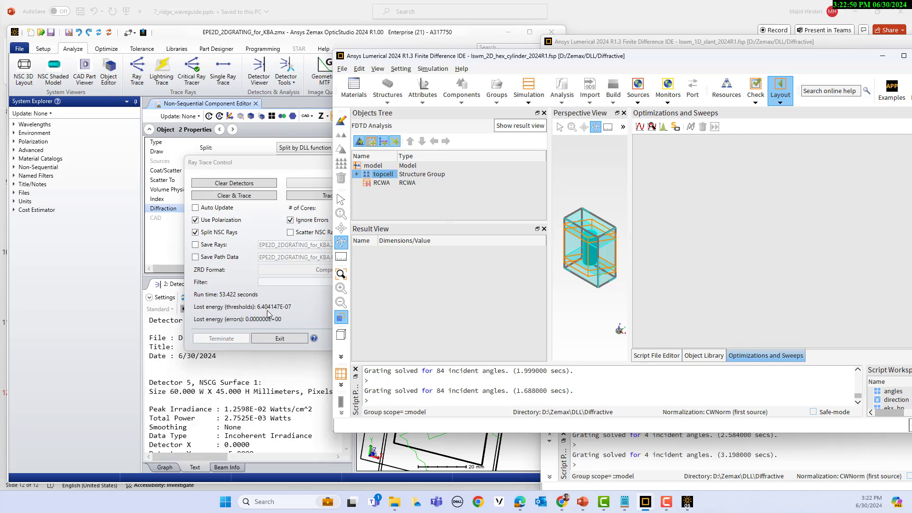
pyautogui.click(272, 312)
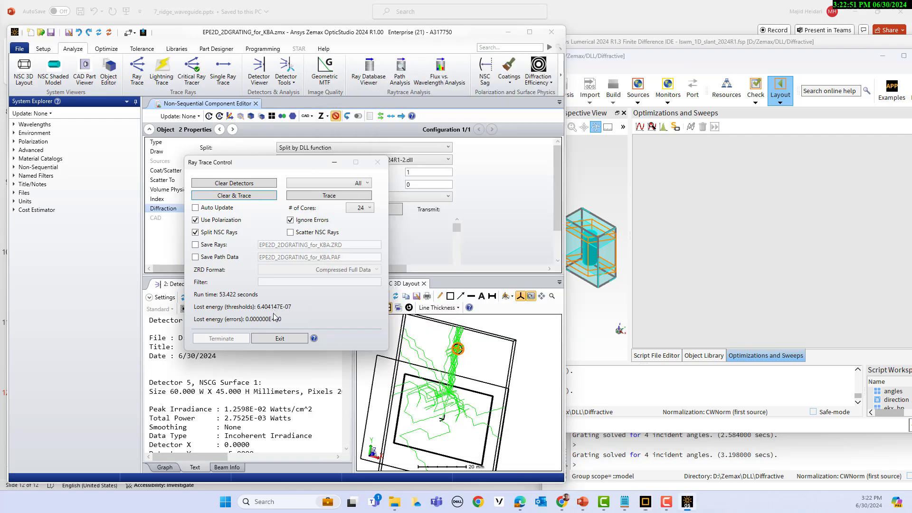
pyautogui.click(281, 338)
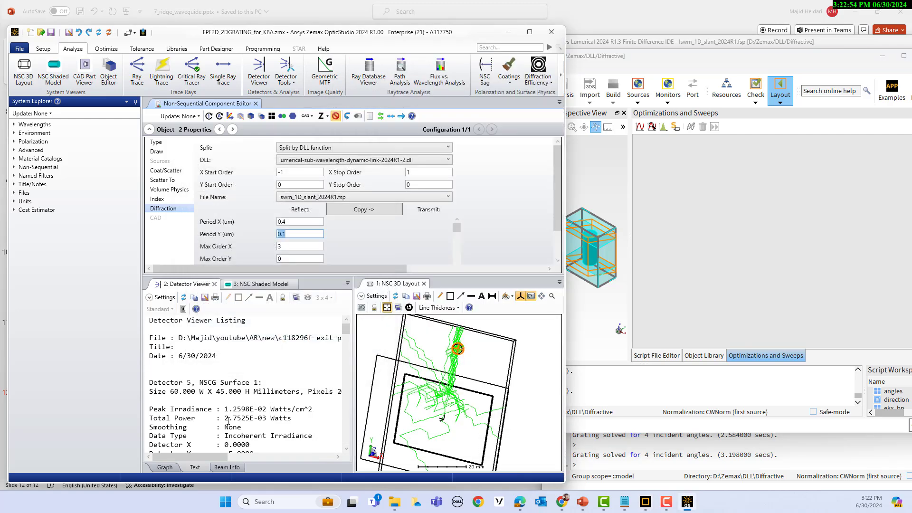
# - Check the retraced peak irradiance, the rays in the NSC Shaded Model, and the Detector Viewer's irradiance graph
pyautogui.moveTo(224, 410); pyautogui.dragTo(289, 411)
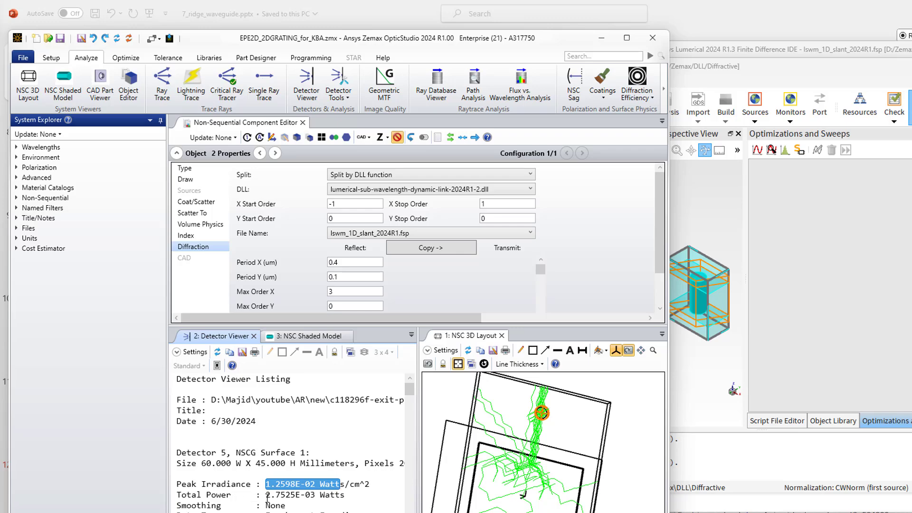
pyautogui.click(281, 338)
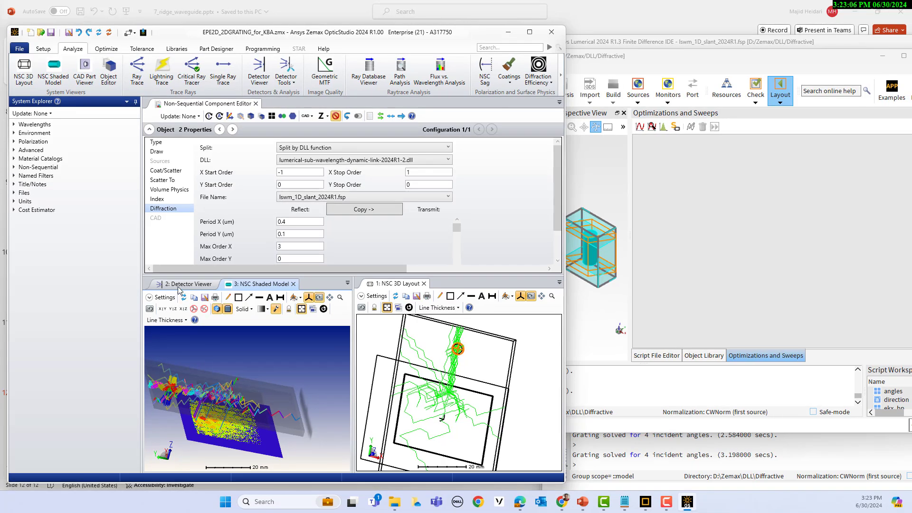
pyautogui.click(219, 336)
pyautogui.click(166, 467)
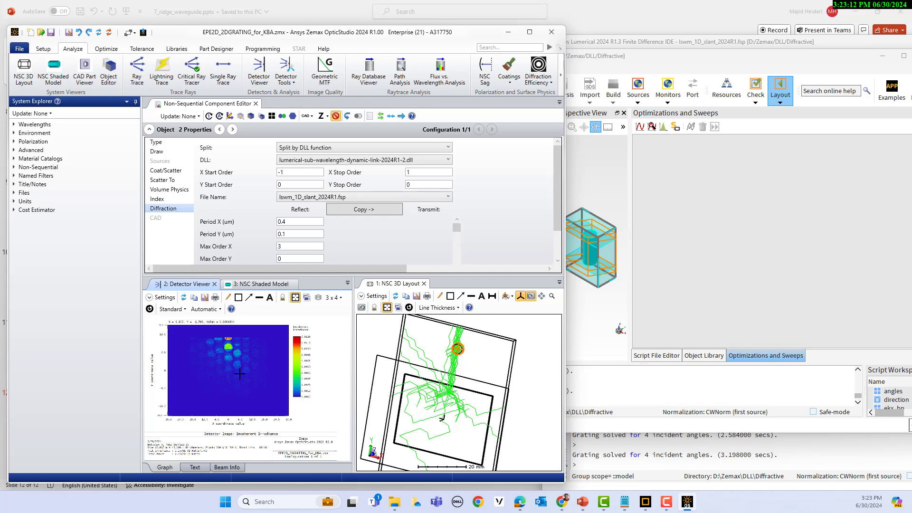
# - Set the Detector Viewer's scale to Log -10 and close its settings
pyautogui.click(159, 297)
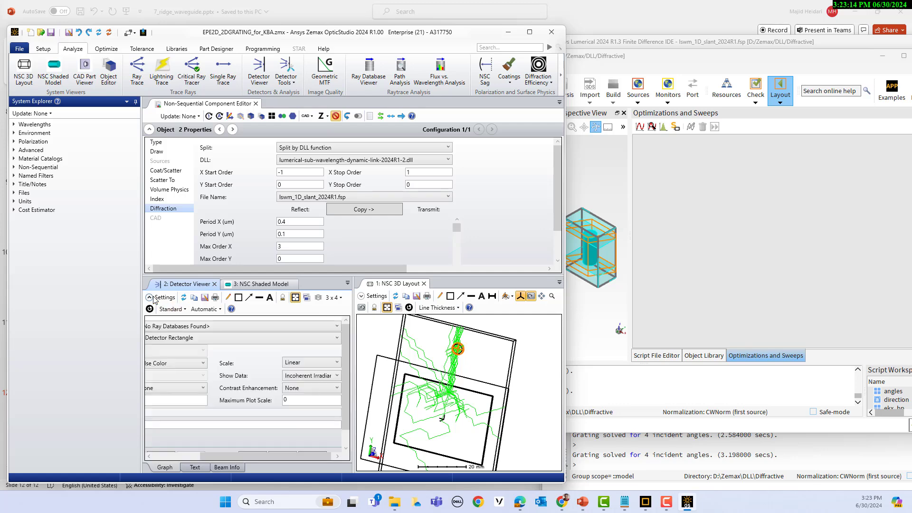
pyautogui.click(314, 363)
pyautogui.click(299, 392)
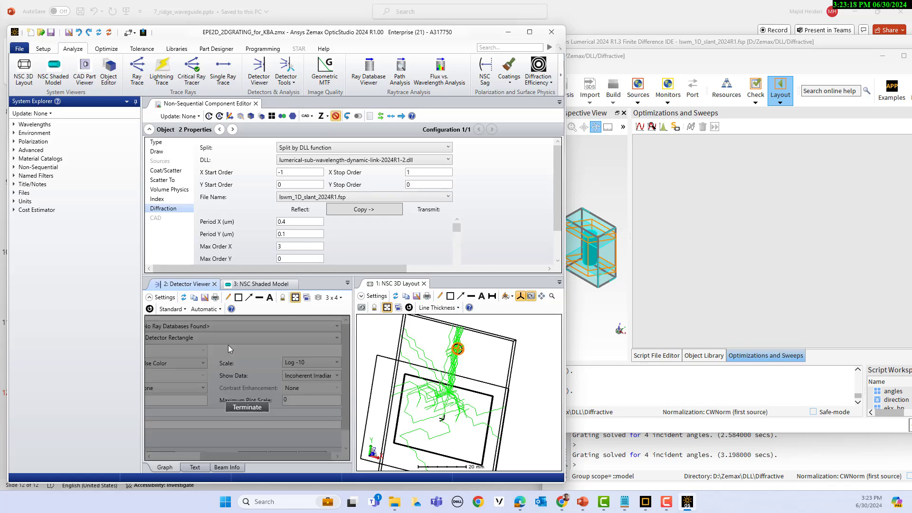
pyautogui.click(150, 299)
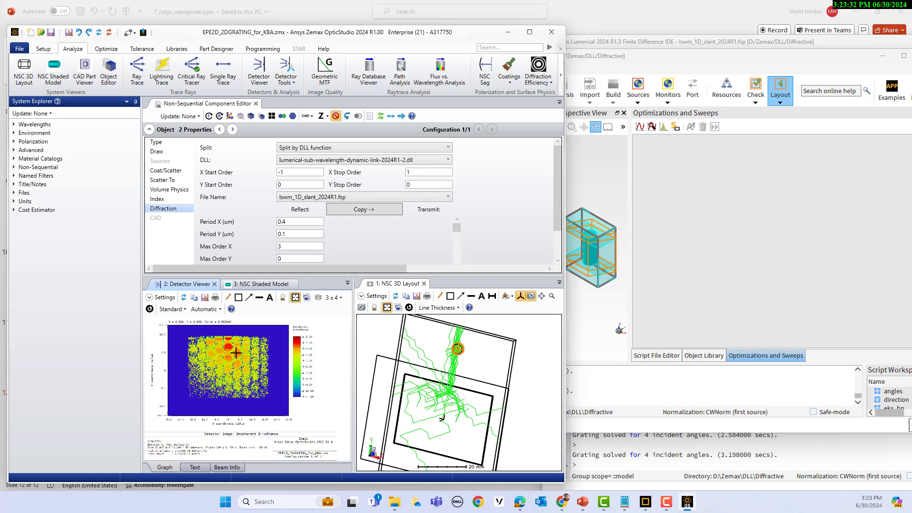
pyautogui.moveTo(420, 364)
pyautogui.mouseDown()
pyautogui.moveTo(477, 383)
pyautogui.moveTo(386, 338)
pyautogui.moveTo(391, 346)
pyautogui.mouseUp()
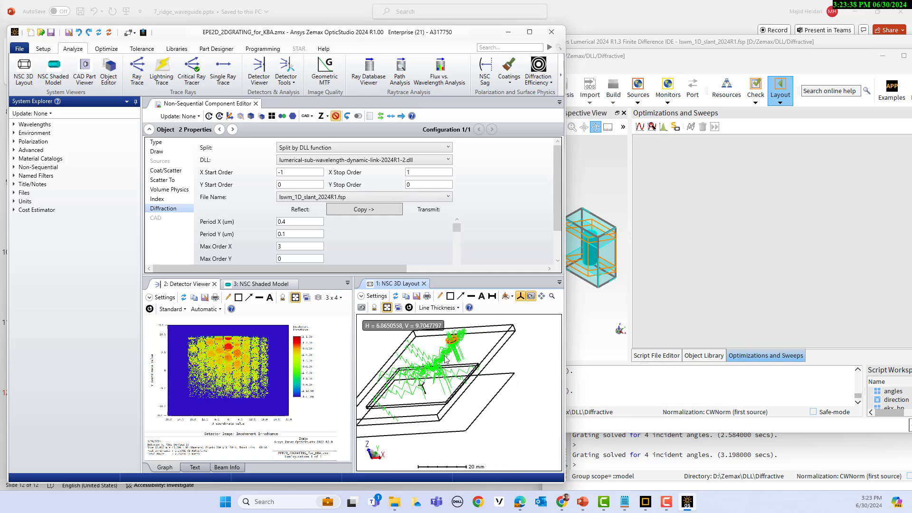